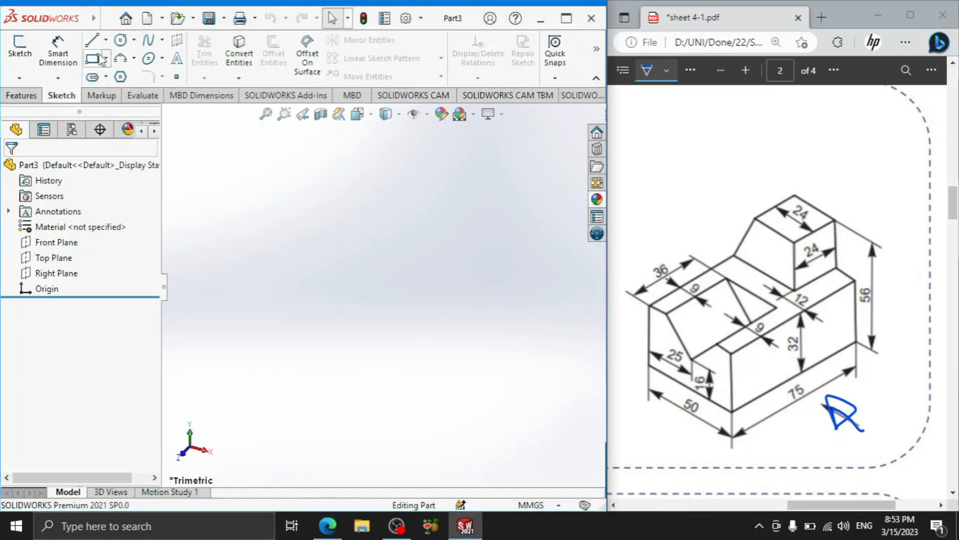
Sketch a corner rectangle 32 mm high and 75 mm wide on the Right Plane, starting at the origin.
{"action": "left_click", "coordinate": [97, 59]}
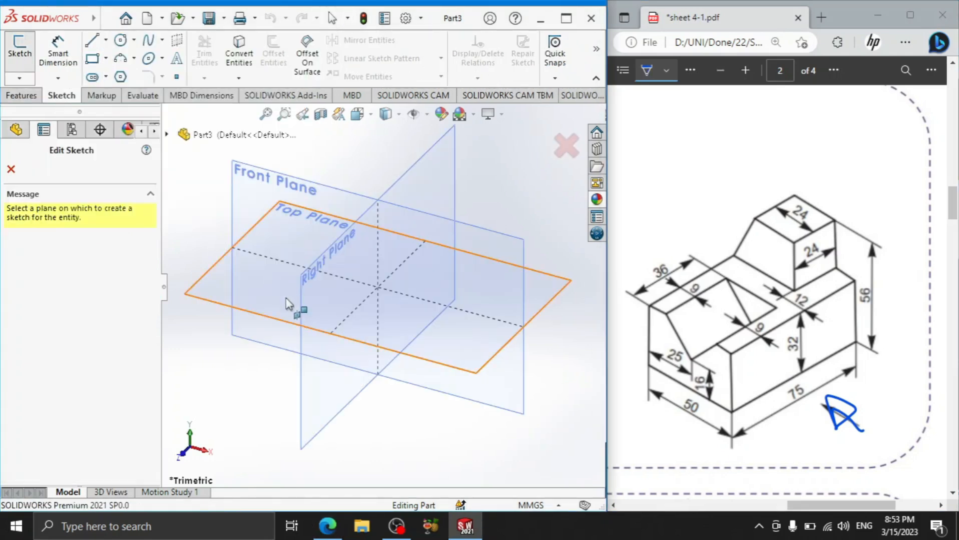
{"action": "left_click", "coordinate": [436, 187]}
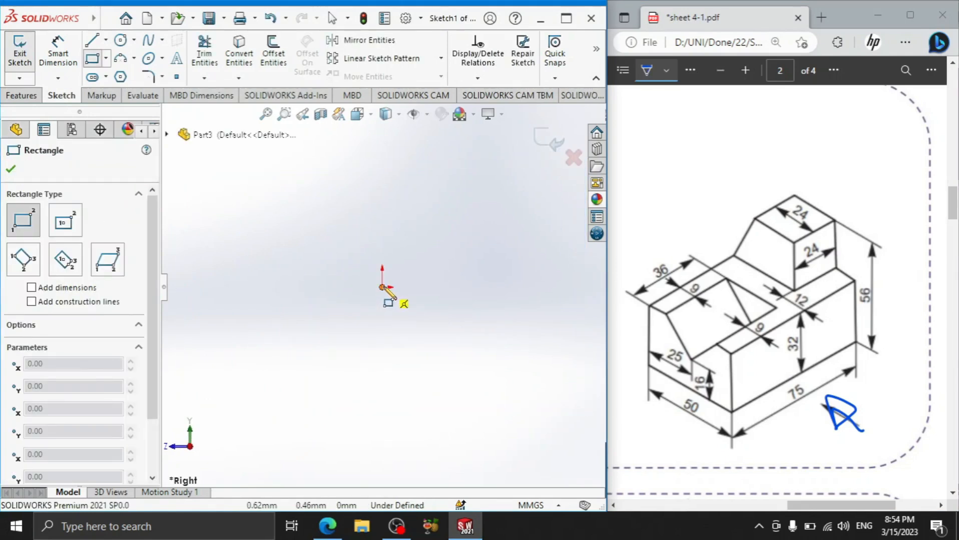
{"action": "left_click", "coordinate": [382, 288]}
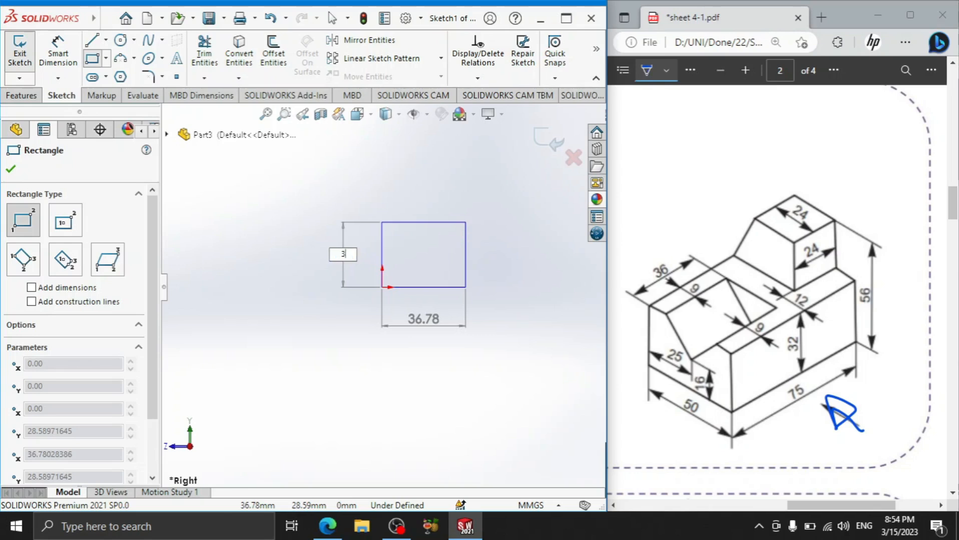
{"action": "key", "text": "Tab"}
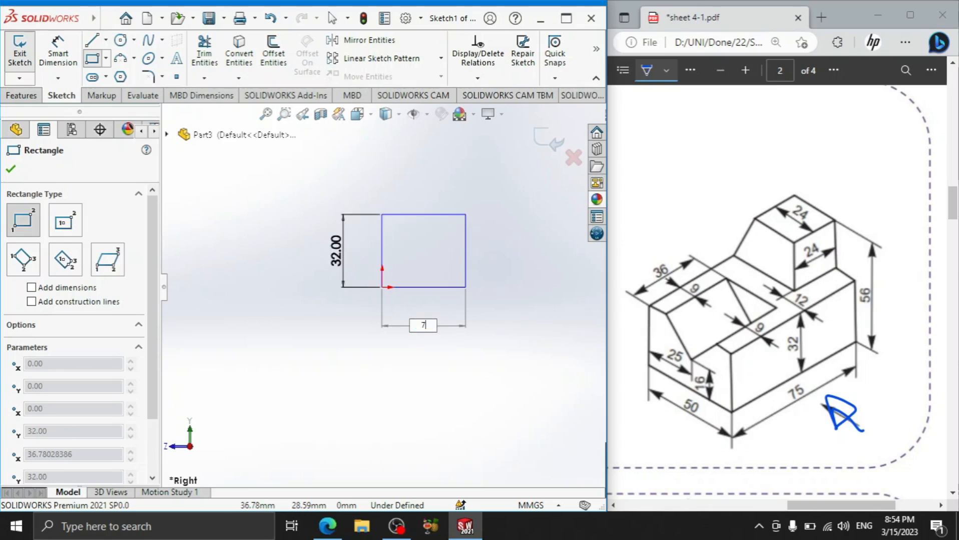
{"action": "type", "text": "75"}
{"action": "key", "text": "Return"}
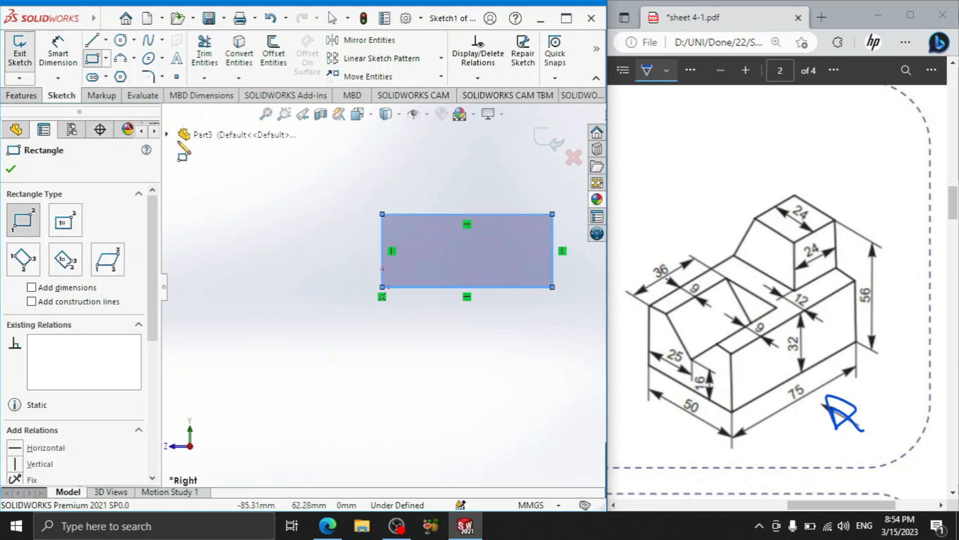
Extrude the rectangle as a Blind boss 50 mm deep in the reversed direction.
{"action": "left_click", "coordinate": [21, 95]}
{"action": "left_click", "coordinate": [25, 54]}
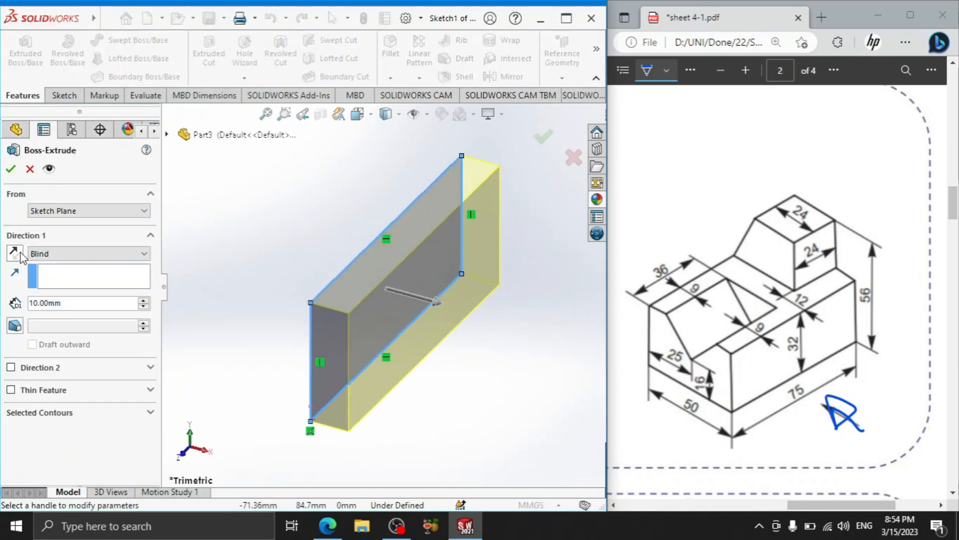
{"action": "left_click", "coordinate": [19, 255]}
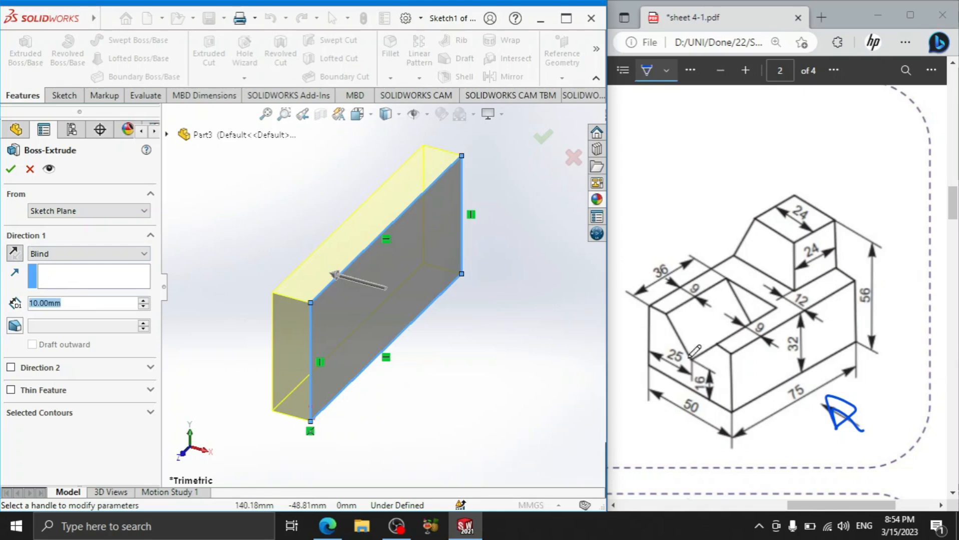
{"action": "left_click_drag", "start_coordinate": [674, 413], "coordinate": [706, 429]}
{"action": "left_click", "coordinate": [93, 300]}
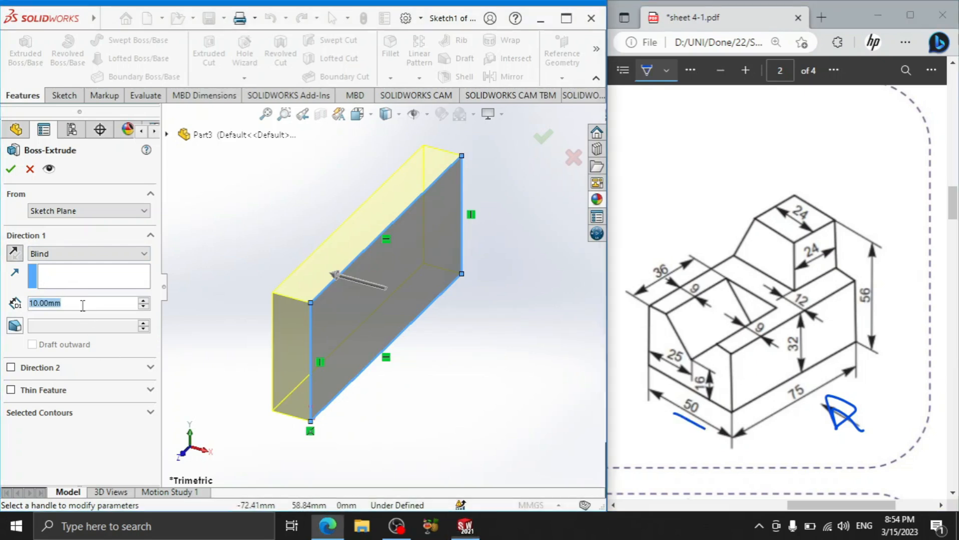
{"action": "type", "text": "50"}
{"action": "key", "text": "Return"}
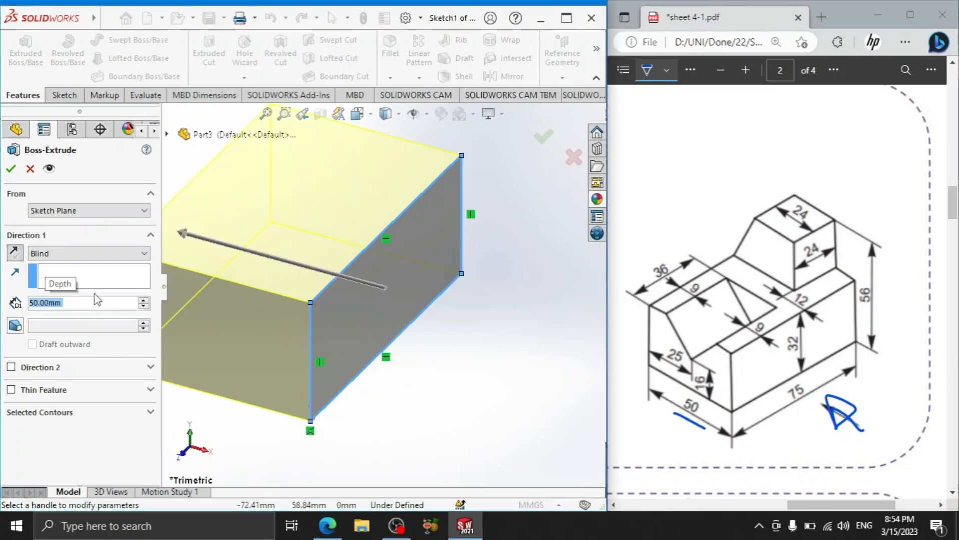
{"action": "left_click", "coordinate": [15, 169]}
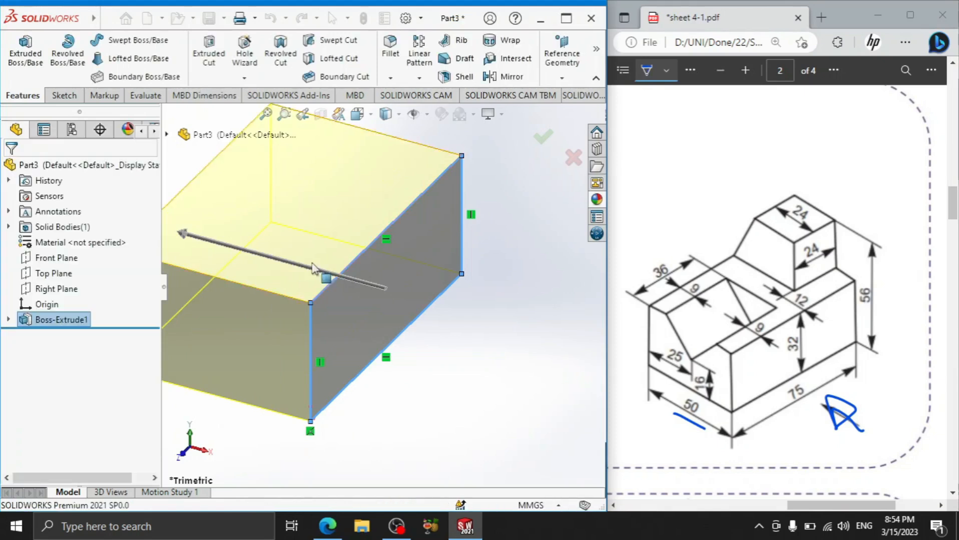
Start a new sketch on the front 50 by 32 mm end face of the block.
{"action": "left_click", "coordinate": [271, 338]}
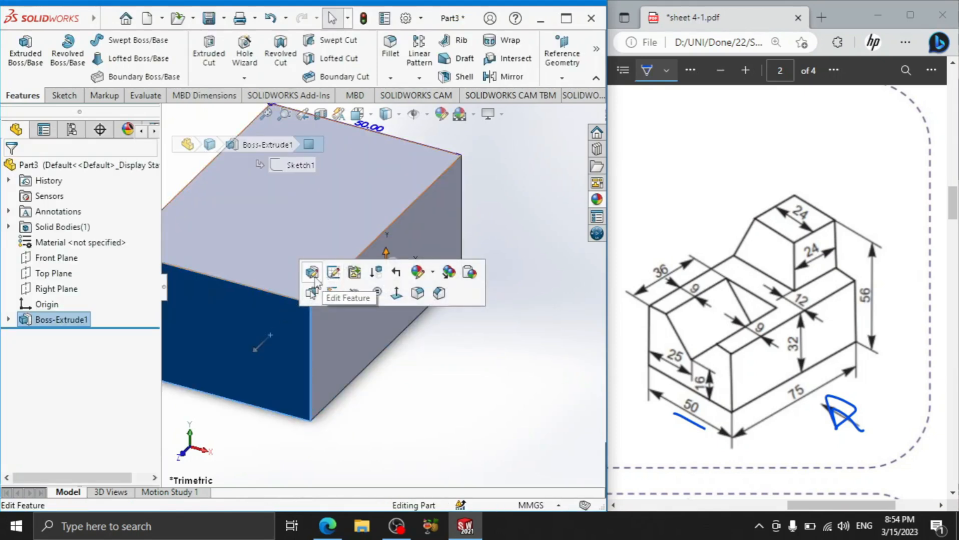
{"action": "left_click", "coordinate": [330, 292]}
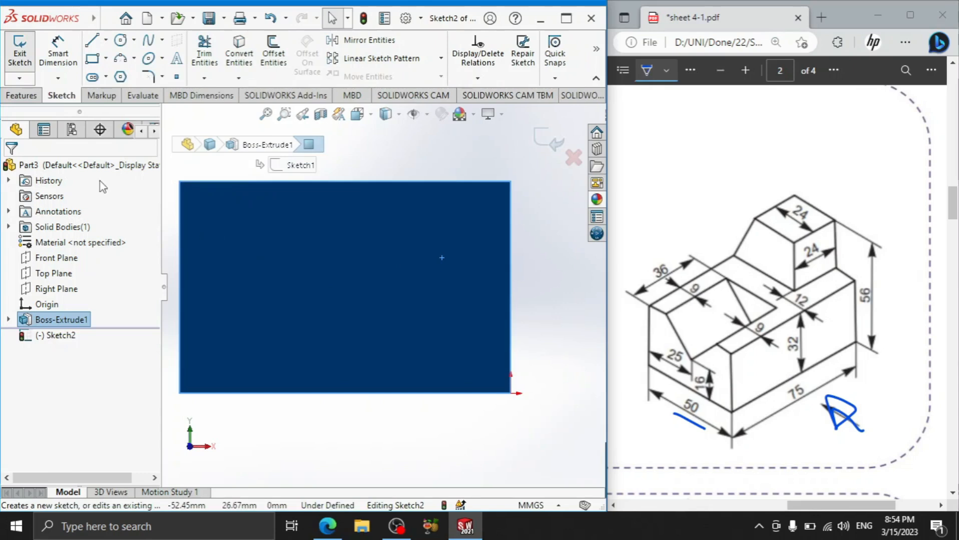
Sketch a closed triangle between the face's two upper corners with its apex pointing down near mid-face.
{"action": "left_click", "coordinate": [94, 47]}
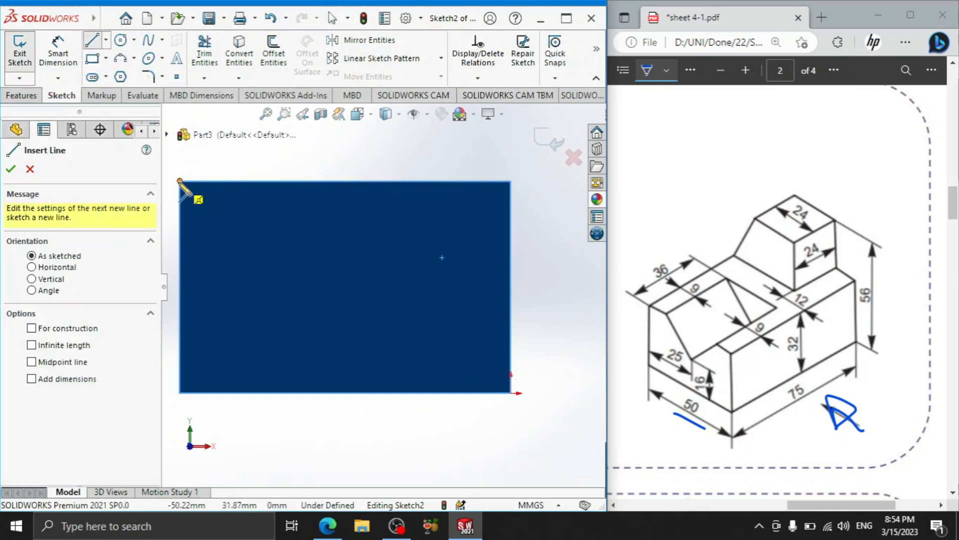
{"action": "left_click", "coordinate": [180, 183]}
{"action": "left_click", "coordinate": [334, 293]}
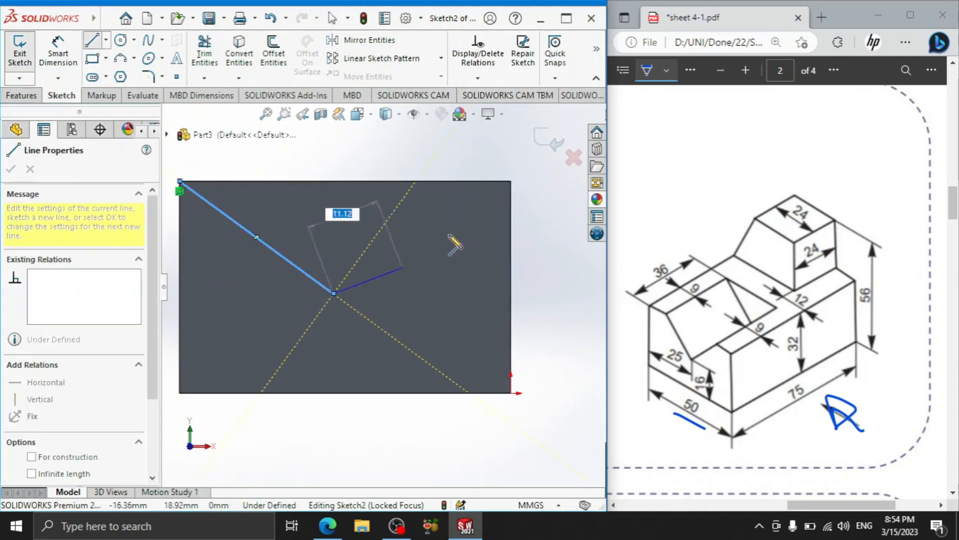
{"action": "left_click", "coordinate": [510, 182]}
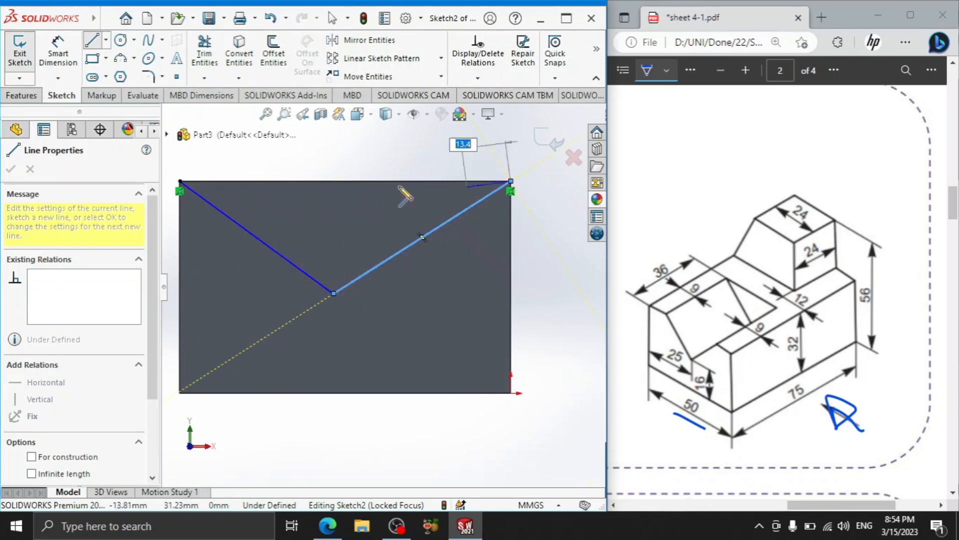
{"action": "left_click", "coordinate": [180, 181]}
{"action": "right_click", "coordinate": [221, 167]}
{"action": "left_click", "coordinate": [255, 173]}
Dimension the triangle's apex 16 mm above the face's bottom edge.
{"action": "left_click", "coordinate": [58, 53]}
{"action": "left_click", "coordinate": [334, 294]}
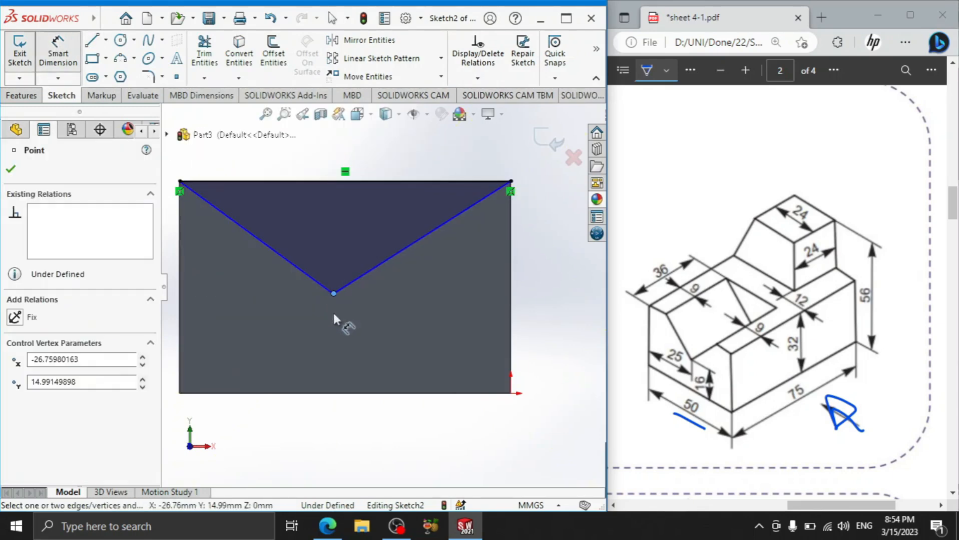
{"action": "left_click", "coordinate": [333, 393]}
{"action": "left_click", "coordinate": [437, 341]}
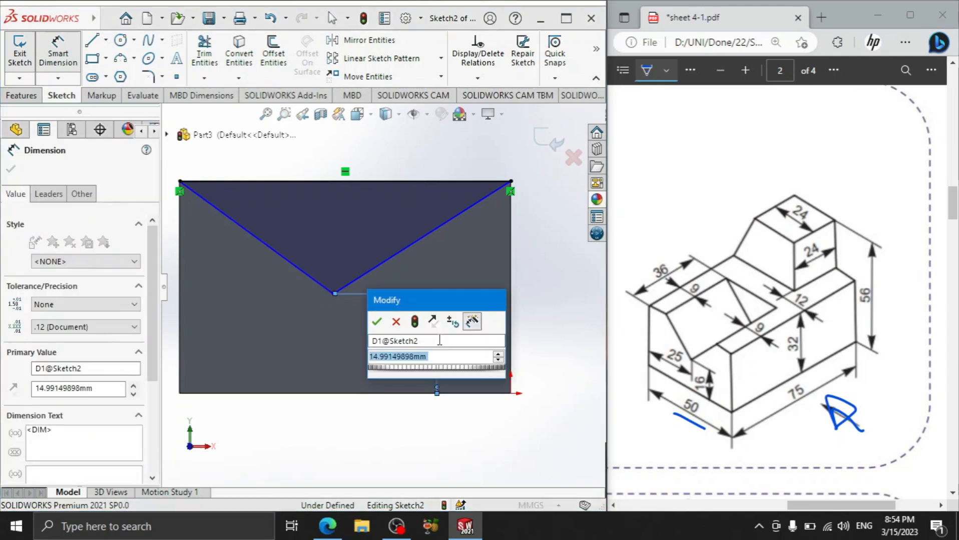
{"action": "type", "text": "16"}
{"action": "key", "text": "Return"}
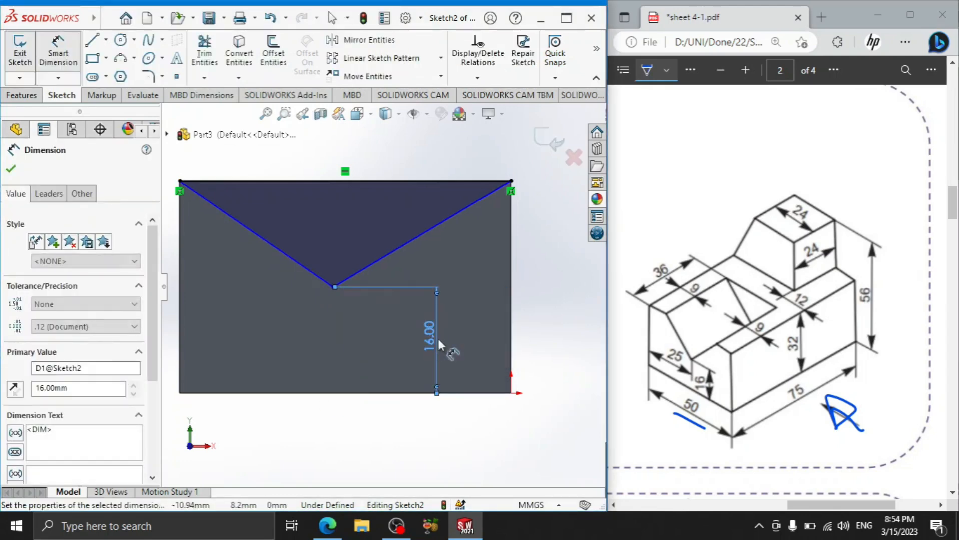
Dimension the triangle's apex 25 mm from the face's left edge.
{"action": "left_click", "coordinate": [335, 287]}
{"action": "left_click", "coordinate": [181, 303]}
{"action": "left_click", "coordinate": [240, 302]}
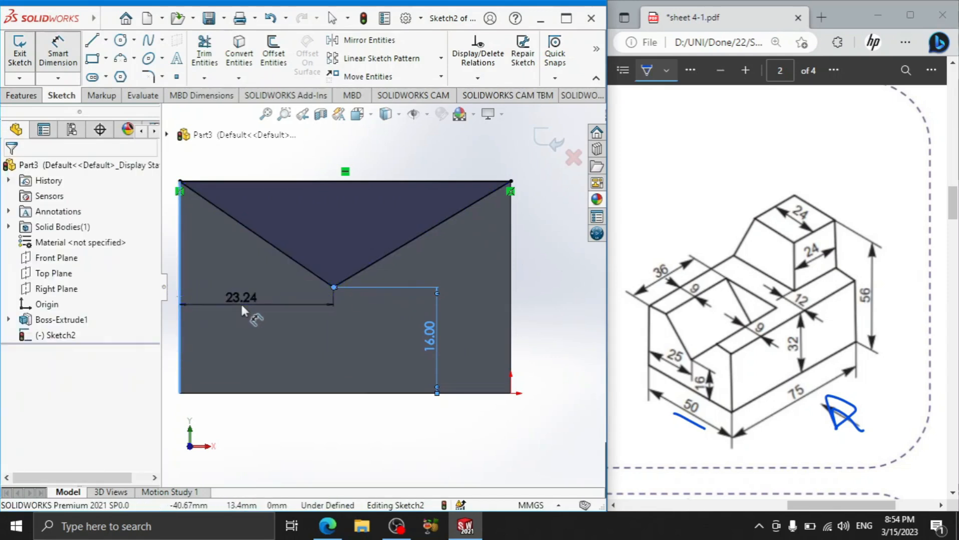
{"action": "type", "text": "25"}
{"action": "key", "text": "Return"}
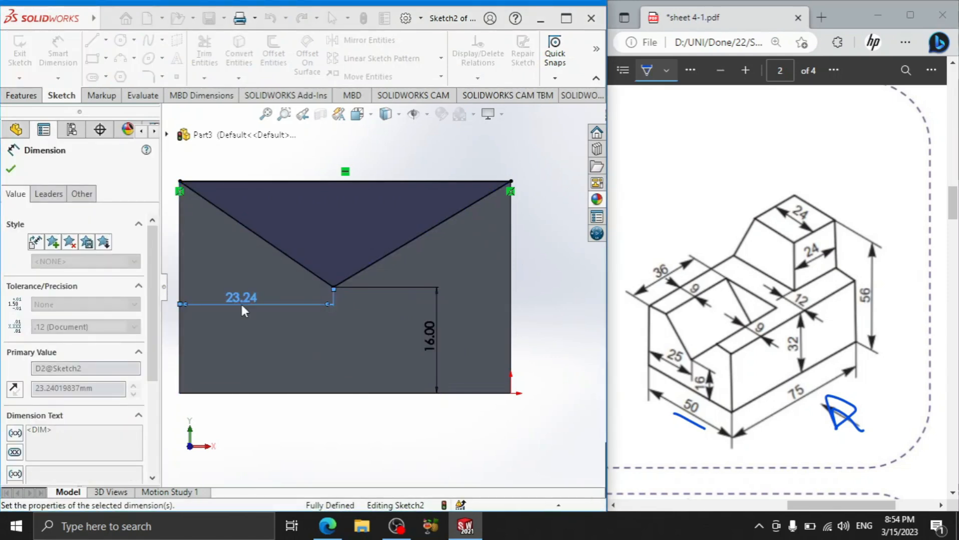
{"action": "left_click", "coordinate": [11, 169]}
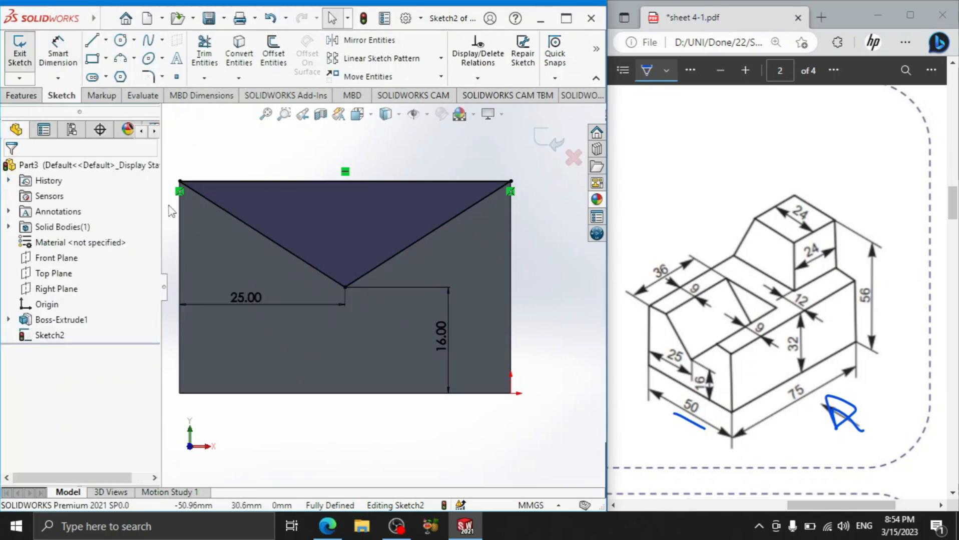
{"action": "left_click", "coordinate": [22, 95]}
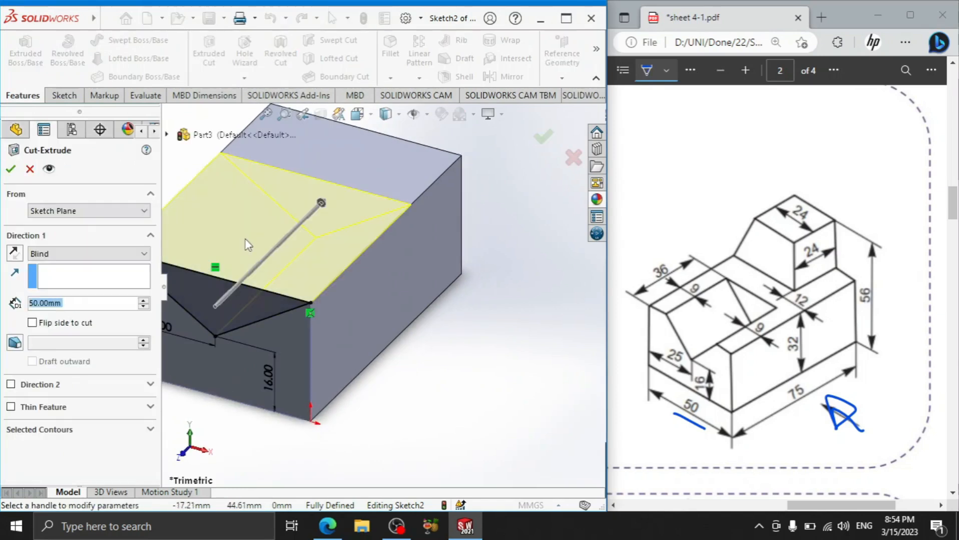
{"action": "type", "text": "36"}
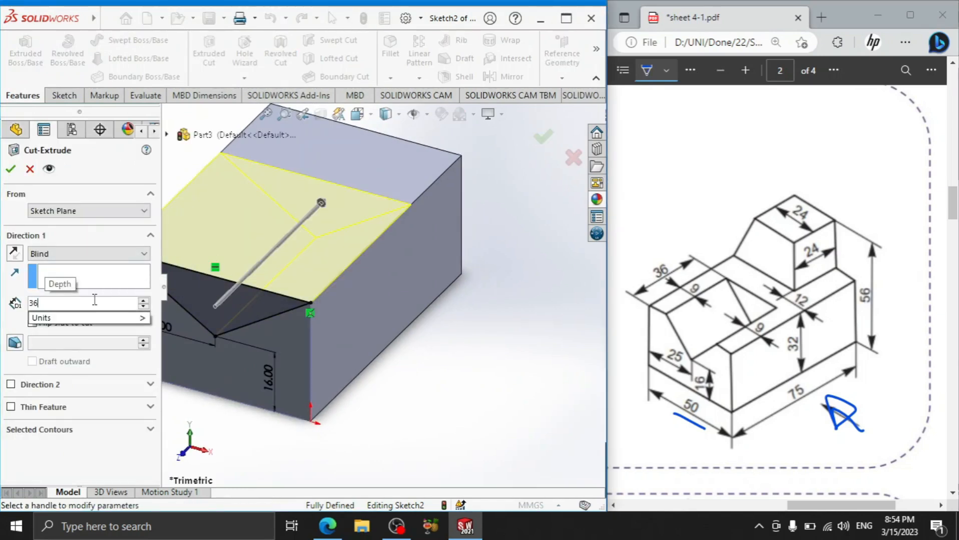
{"action": "key", "text": "Return"}
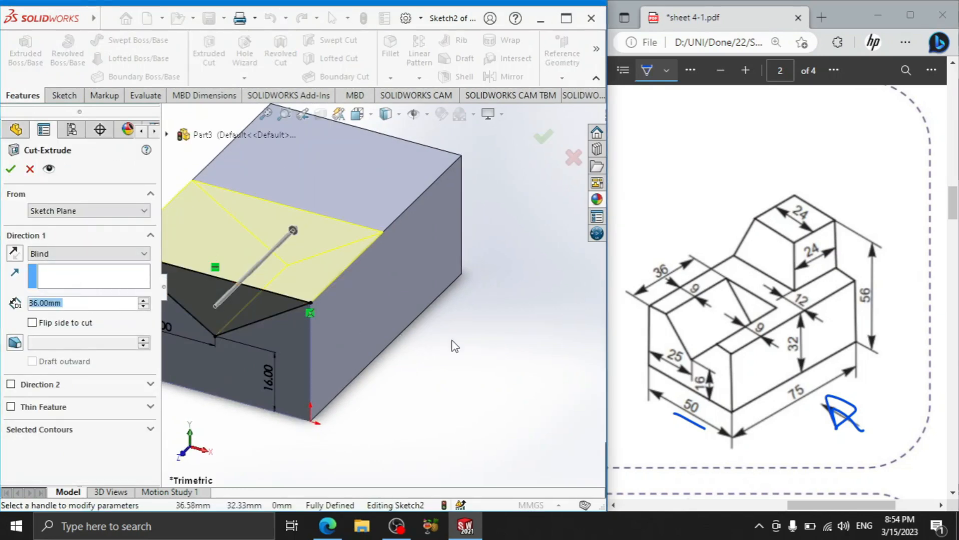
{"action": "left_click", "coordinate": [30, 169]}
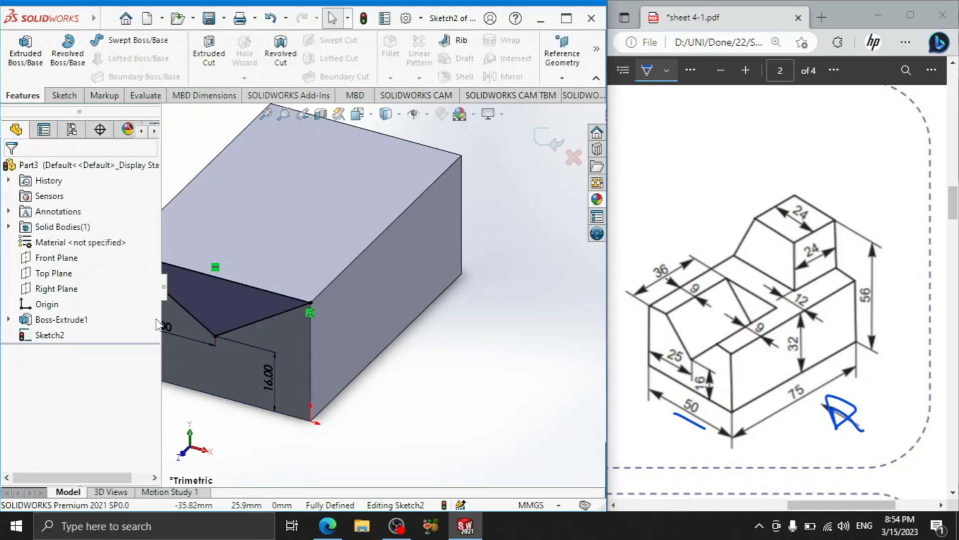
Undo the triangle's dimensions and lines until the end-face sketch is empty.
{"action": "key", "text": "ctrl+z"}
{"action": "key", "text": "ctrl+z"}
{"action": "key", "text": "ctrl+z"}
{"action": "key", "text": "ctrl+z"}
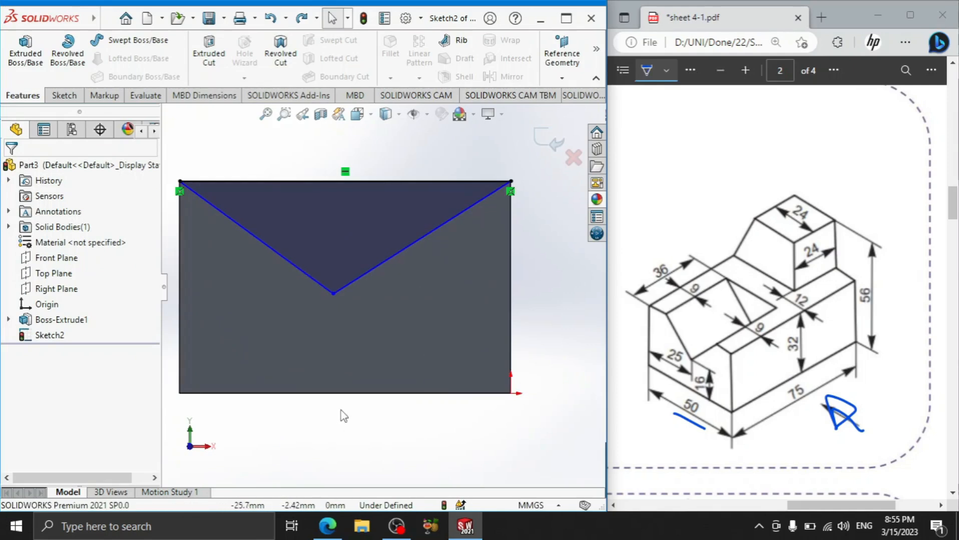
{"action": "key", "text": "ctrl+z"}
{"action": "key", "text": "ctrl+z"}
{"action": "key", "text": "ctrl+z"}
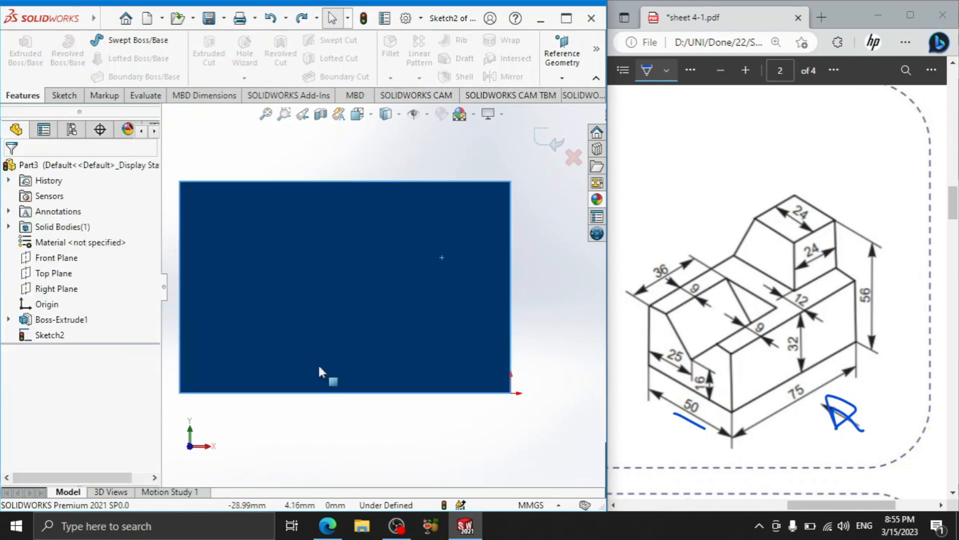
Sketch a 9 mm line along the top edge from the right corner, then a V and a line about 7 mm long to the left corner.
{"action": "left_click", "coordinate": [63, 95]}
{"action": "left_click", "coordinate": [92, 40]}
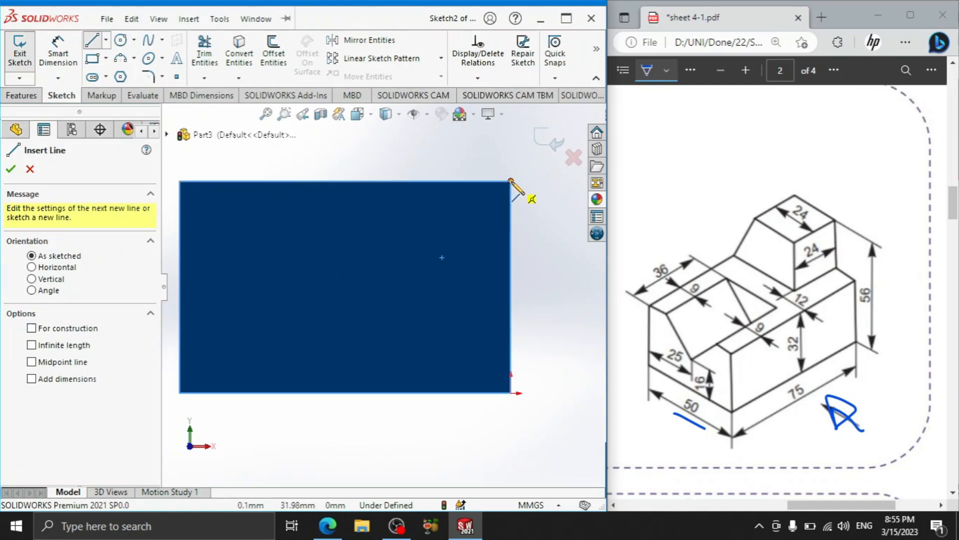
{"action": "left_click", "coordinate": [511, 180]}
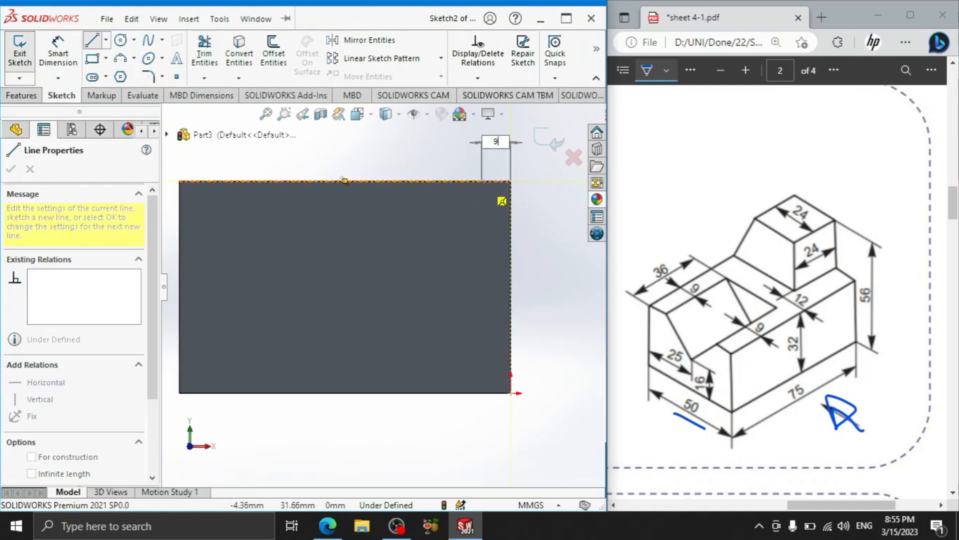
{"action": "key", "text": "Return"}
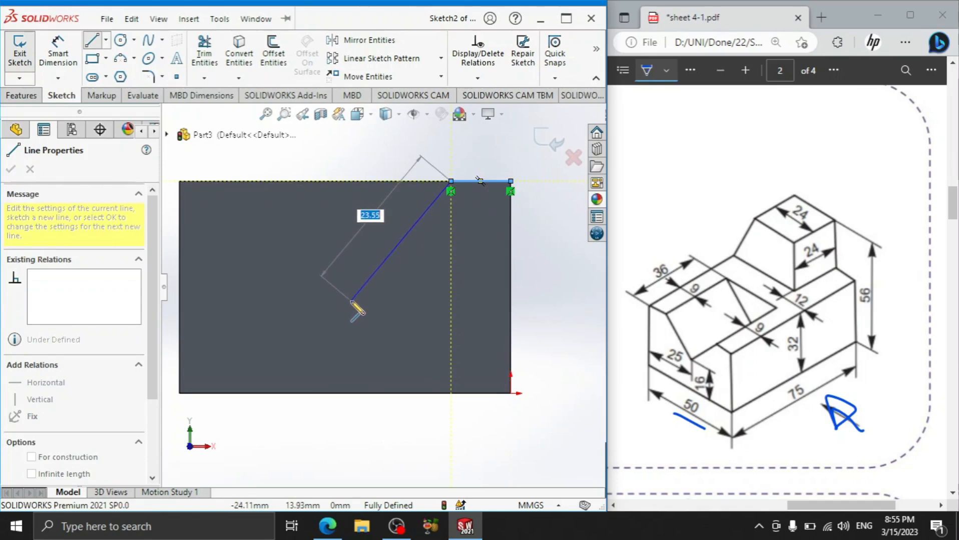
{"action": "left_click", "coordinate": [345, 302]}
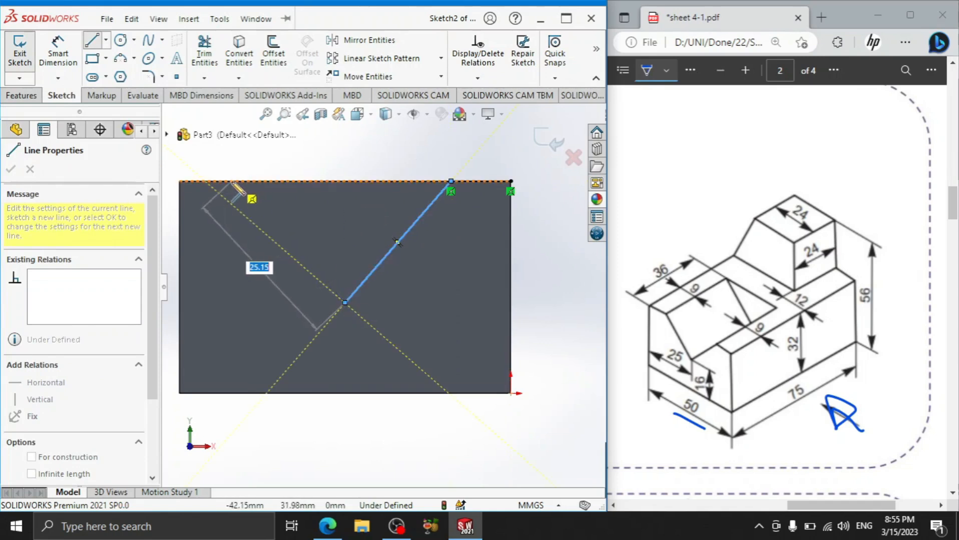
{"action": "left_click", "coordinate": [228, 181]}
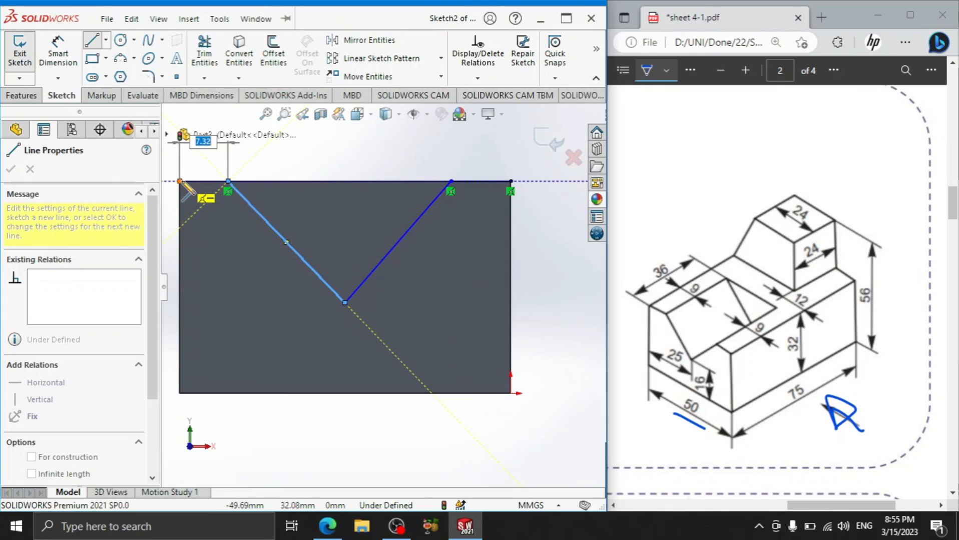
{"action": "left_click", "coordinate": [180, 181]}
{"action": "right_click", "coordinate": [311, 158]}
{"action": "left_click", "coordinate": [341, 165]}
Dimension the short line at the face's upper left corner to 9 mm.
{"action": "left_click", "coordinate": [58, 52]}
{"action": "left_click", "coordinate": [203, 181]}
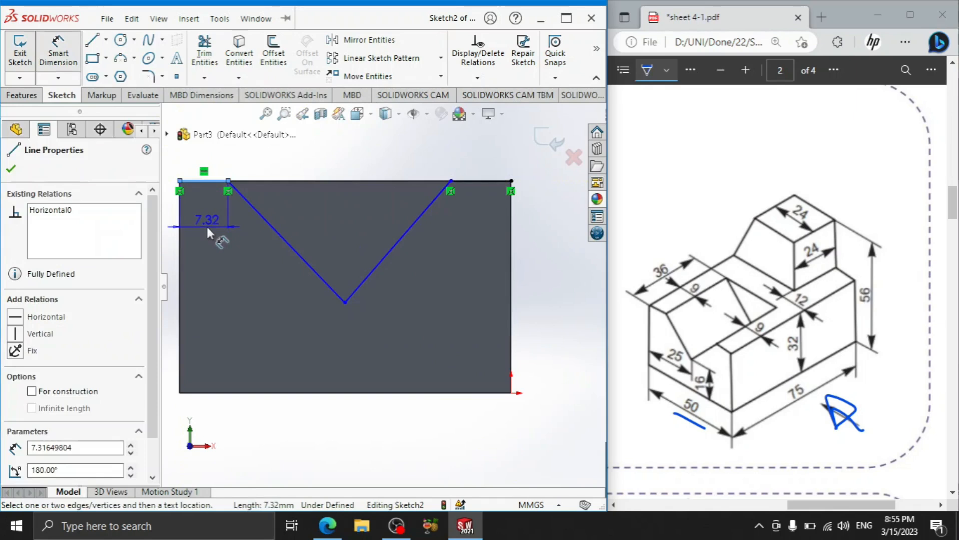
{"action": "left_click", "coordinate": [206, 225]}
{"action": "type", "text": "9"}
{"action": "key", "text": "Return"}
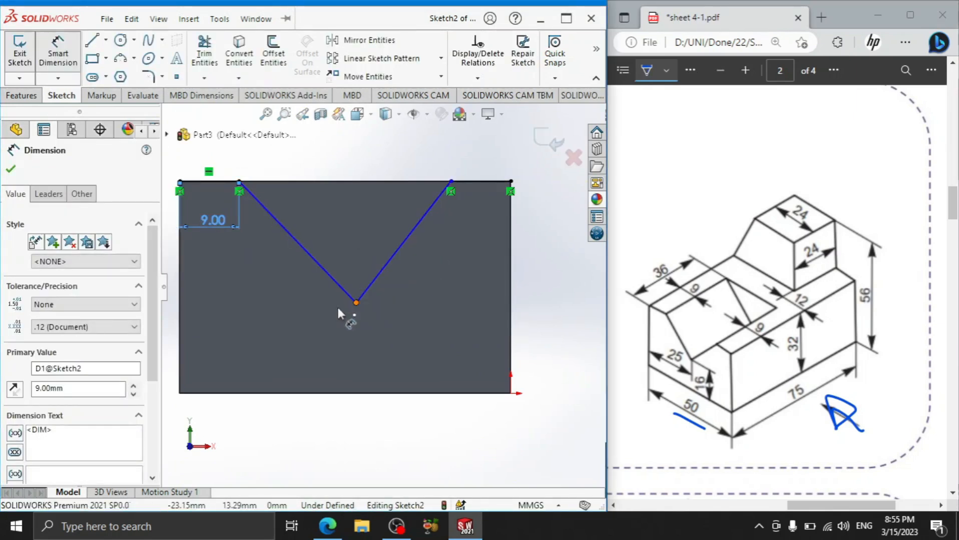
Dimension the V's apex 25 mm horizontally from the face's left edge.
{"action": "left_click", "coordinate": [356, 304]}
{"action": "left_click", "coordinate": [181, 330]}
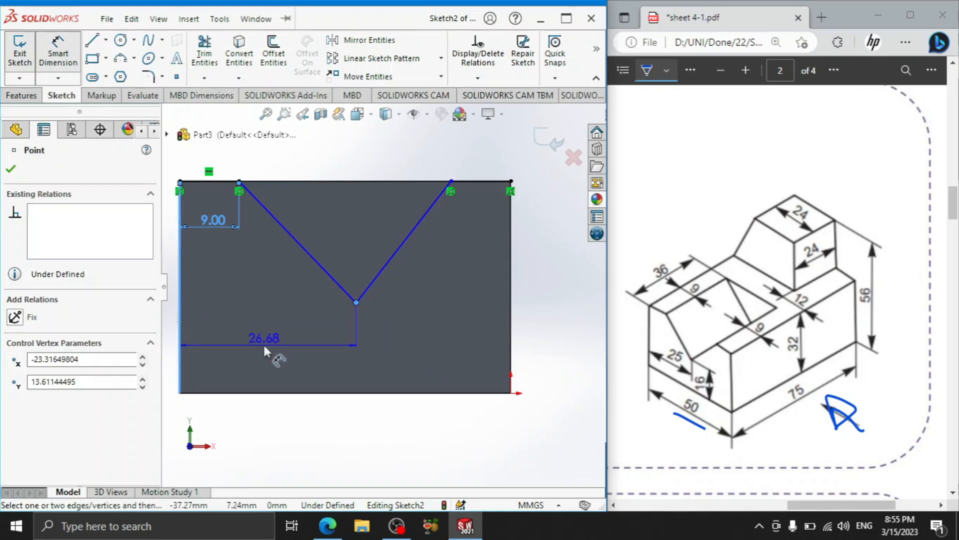
{"action": "left_click", "coordinate": [263, 344]}
{"action": "type", "text": "25"}
{"action": "key", "text": "Return"}
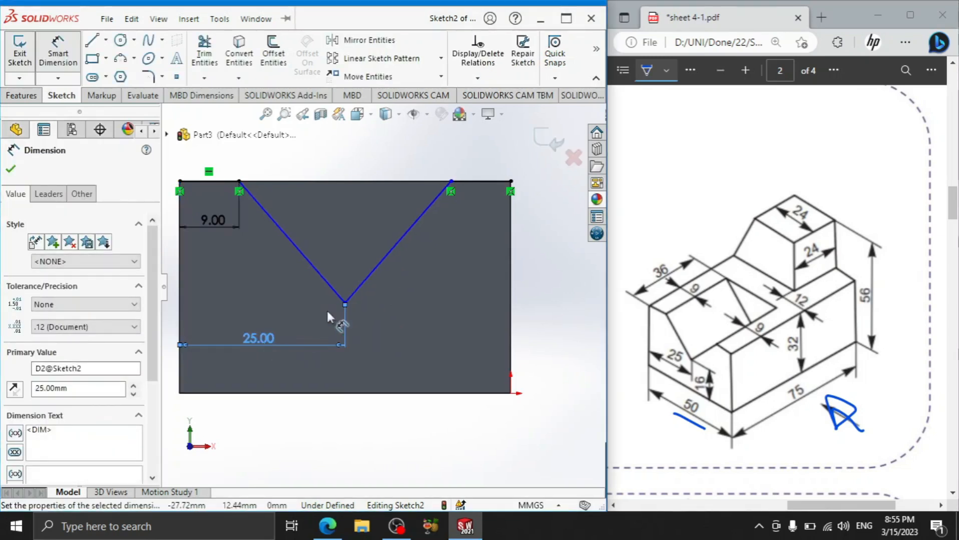
Dimension the V's apex 16 mm above the face's bottom edge.
{"action": "left_click_drag", "start_coordinate": [346, 305], "coordinate": [415, 344]}
{"action": "left_click", "coordinate": [376, 305]}
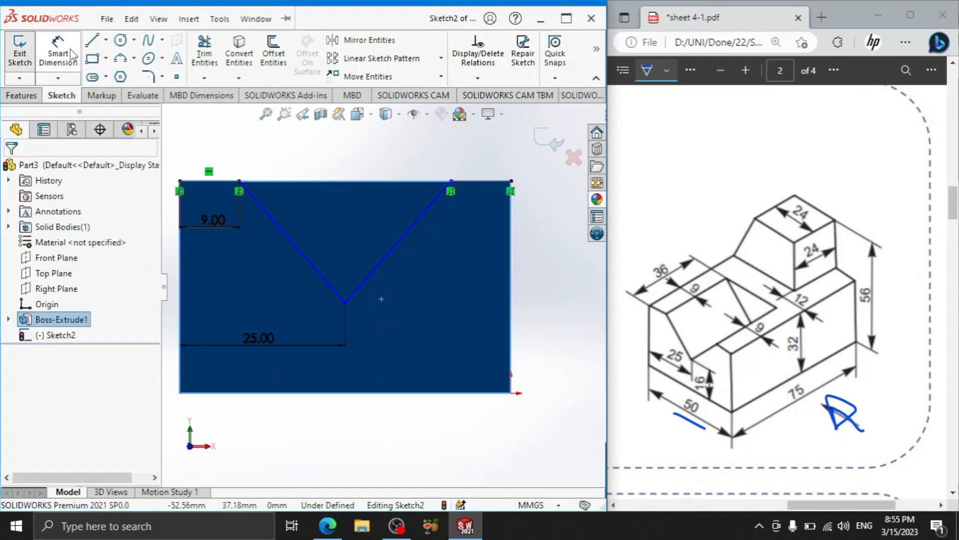
{"action": "key", "text": "Escape"}
{"action": "left_click", "coordinate": [345, 302]}
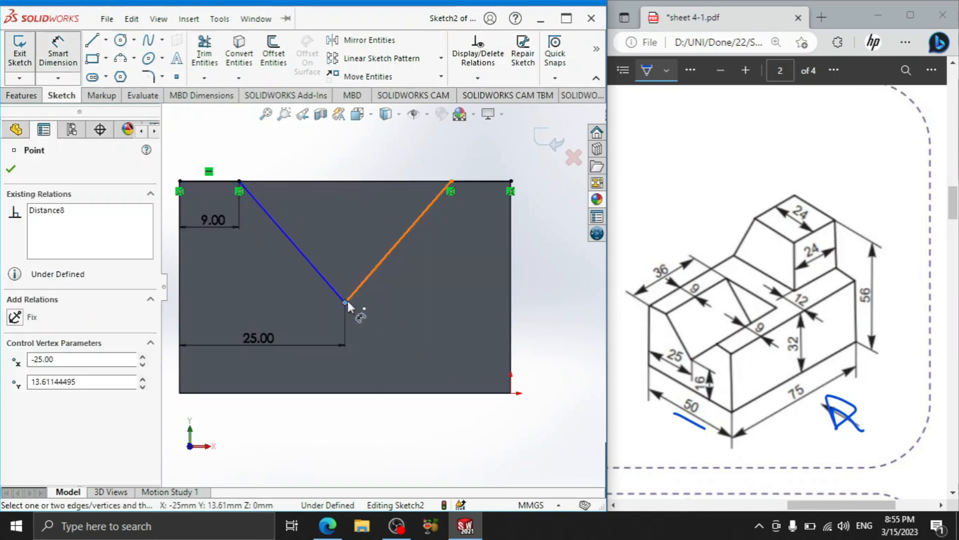
{"action": "left_click", "coordinate": [362, 395]}
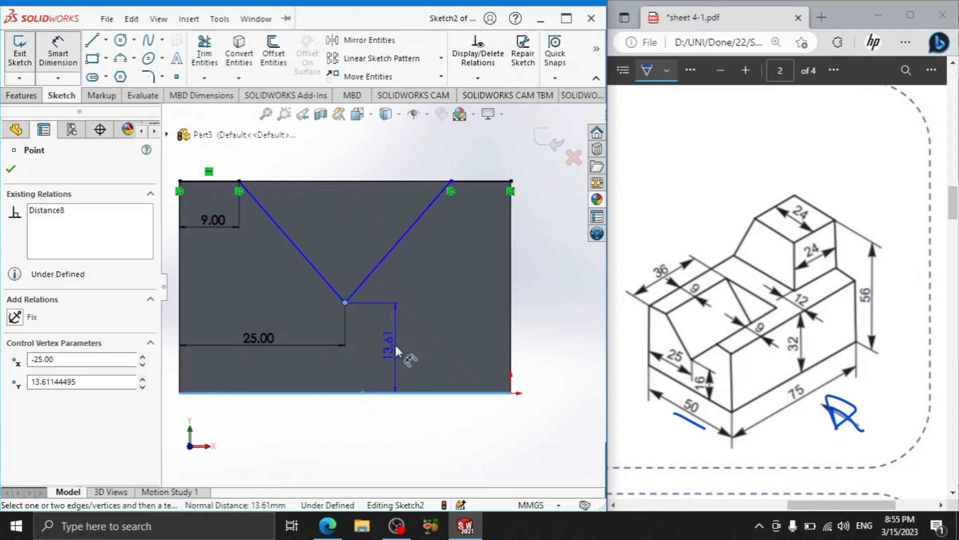
{"action": "left_click", "coordinate": [394, 344]}
{"action": "type", "text": "16"}
{"action": "key", "text": "Return"}
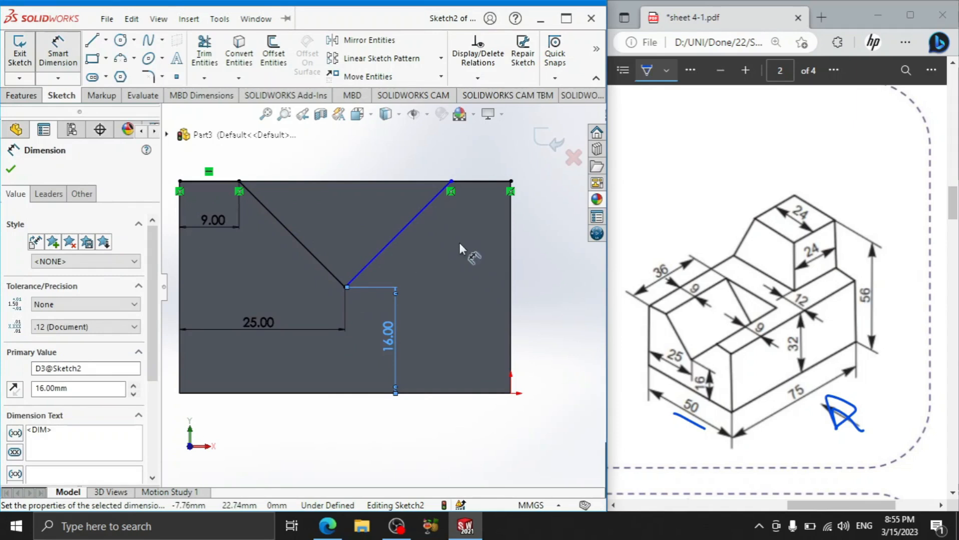
Dimension the short line at the face's upper right corner to 9 mm.
{"action": "left_click", "coordinate": [490, 181]}
{"action": "left_click", "coordinate": [480, 228]}
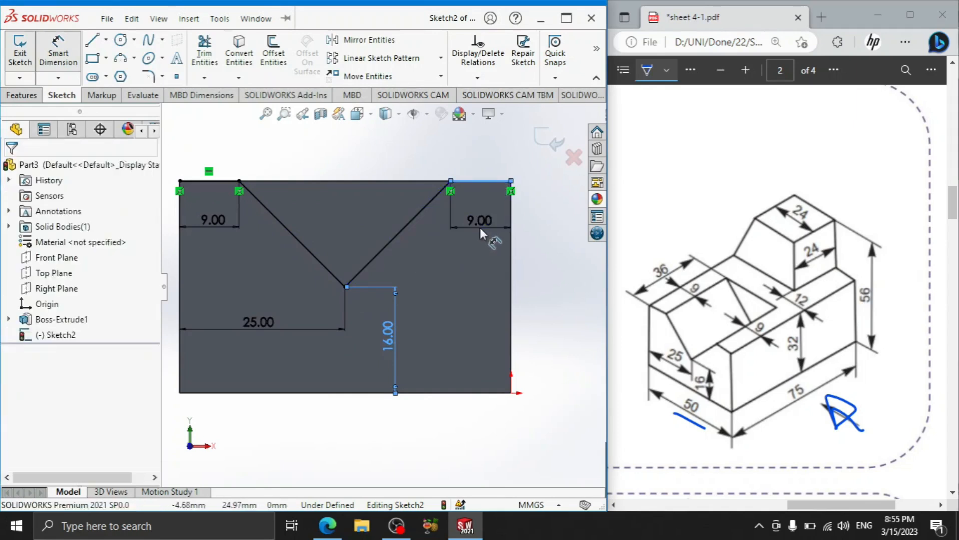
{"action": "left_click", "coordinate": [419, 211]}
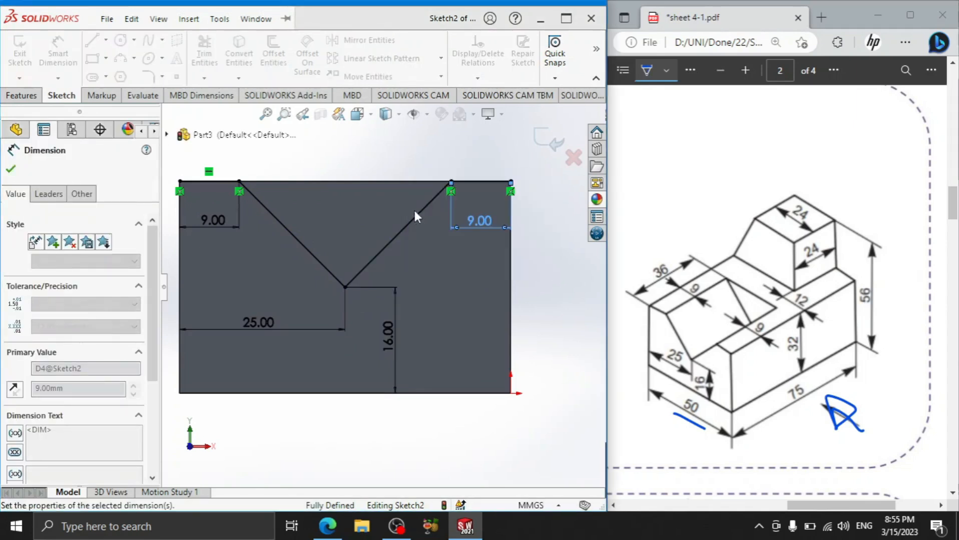
Close the V into a triangle with a horizontal line joining its two upper ends.
{"action": "key", "text": "l"}
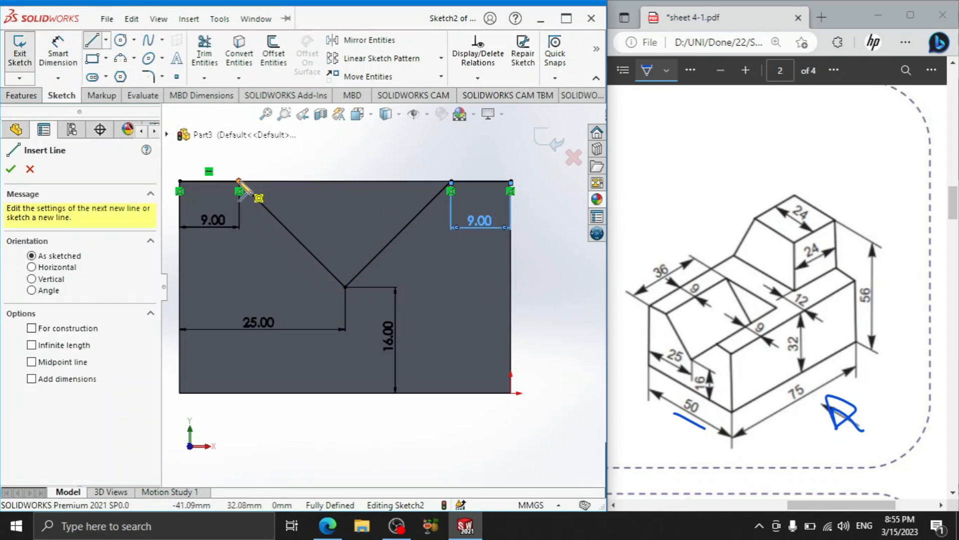
{"action": "left_click", "coordinate": [240, 181]}
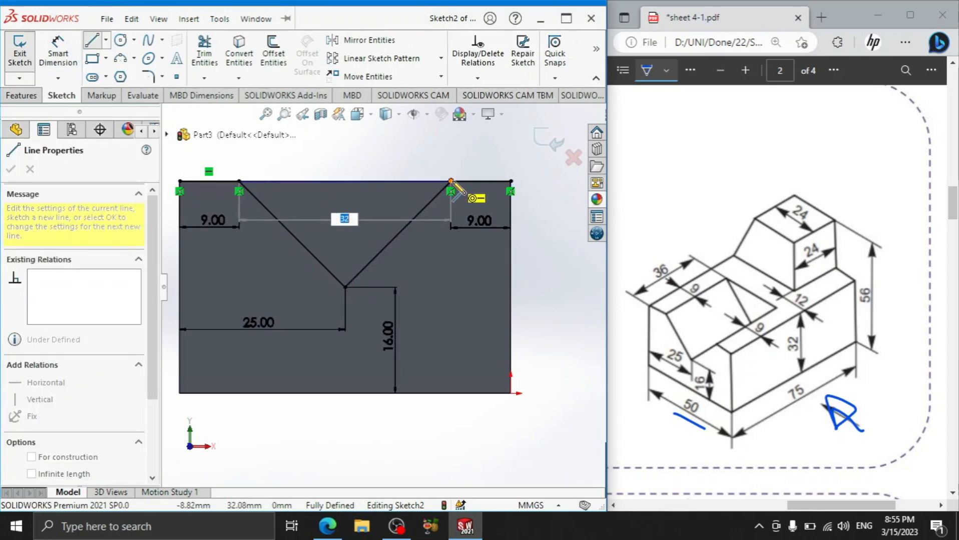
{"action": "left_click", "coordinate": [451, 181]}
{"action": "right_click", "coordinate": [426, 156]}
{"action": "left_click", "coordinate": [450, 165]}
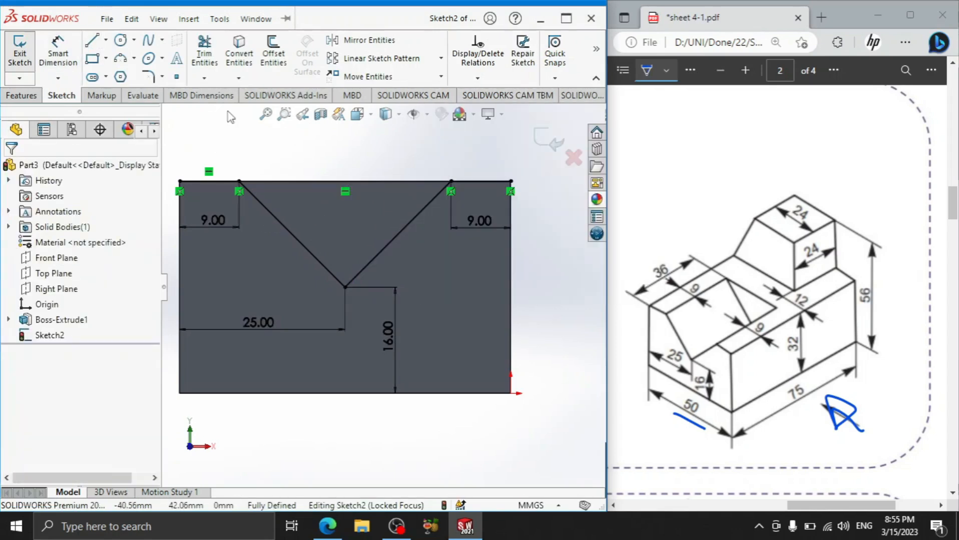
Cut the triangular V region 36 mm deep into the block as a blind extruded cut from the sketch plane.
{"action": "left_click", "coordinate": [23, 95]}
{"action": "left_click", "coordinate": [207, 55]}
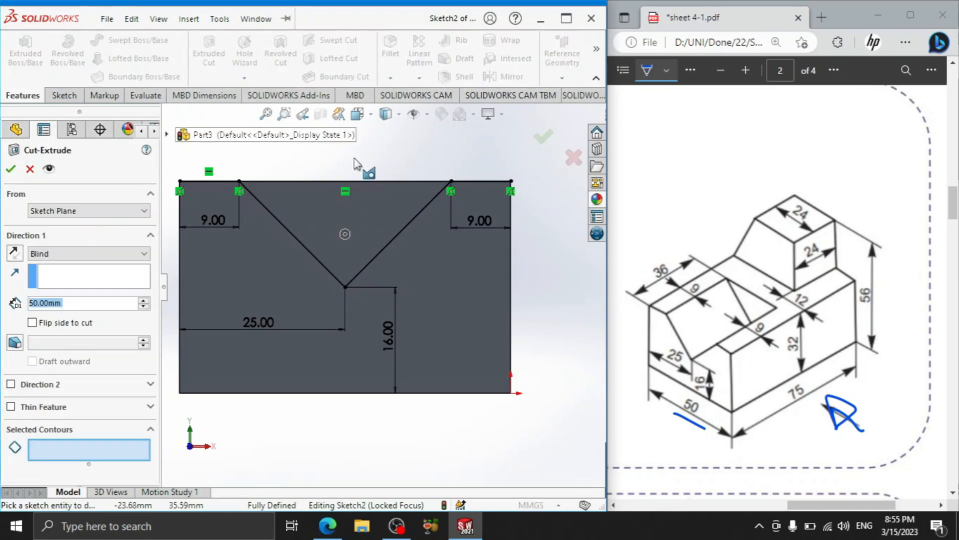
{"action": "scroll", "coordinate": [220, 429], "scroll_direction": "up", "scroll_amount": 2}
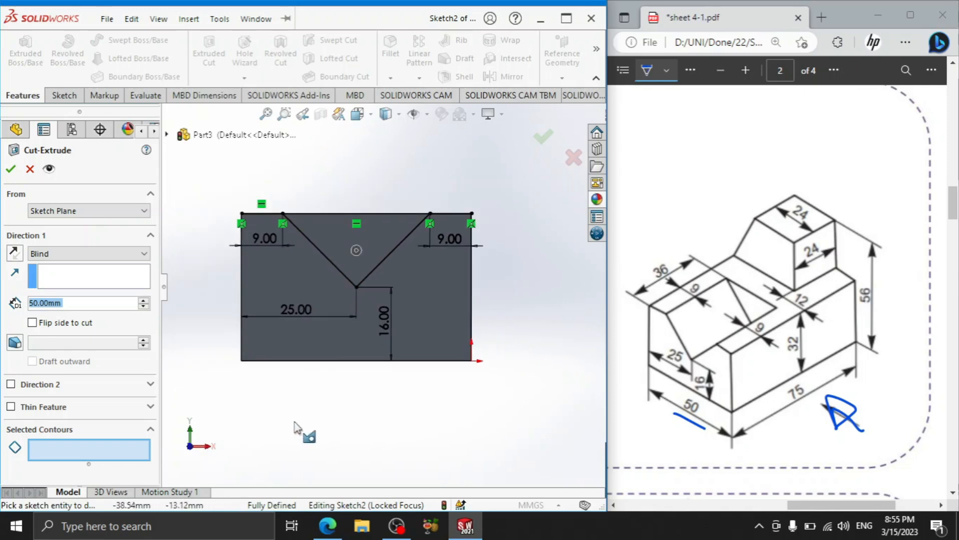
{"action": "middle_click_drag", "start_coordinate": [350, 400], "coordinate": [324, 437]}
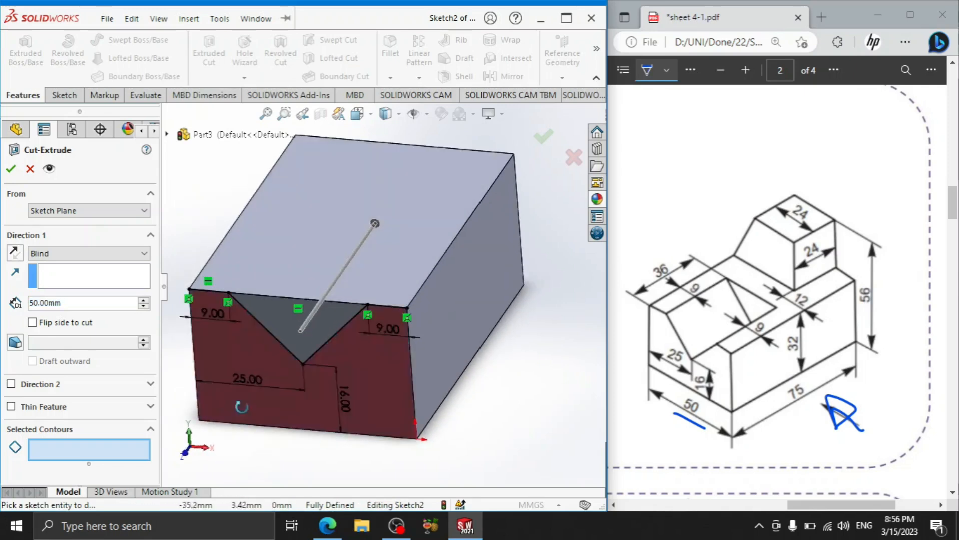
{"action": "double_click", "coordinate": [73, 308]}
{"action": "type", "text": "36"}
{"action": "key", "text": "Return"}
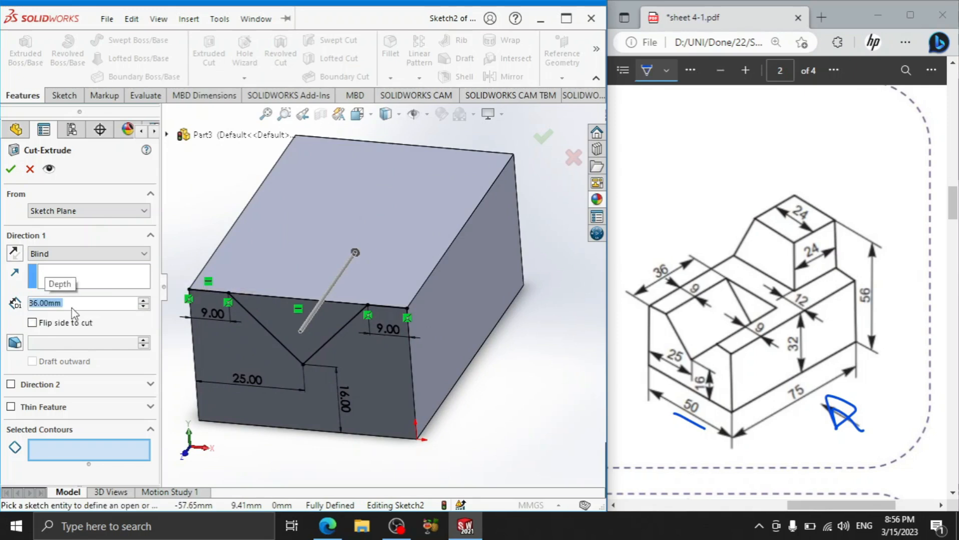
{"action": "type", "text": "a"}
{"action": "left_click", "coordinate": [291, 329]}
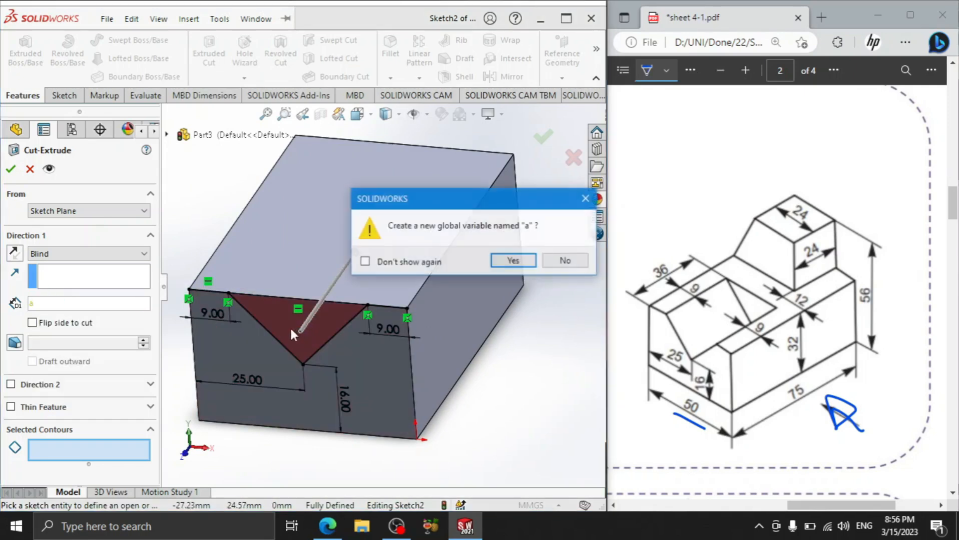
{"action": "left_click", "coordinate": [513, 261]}
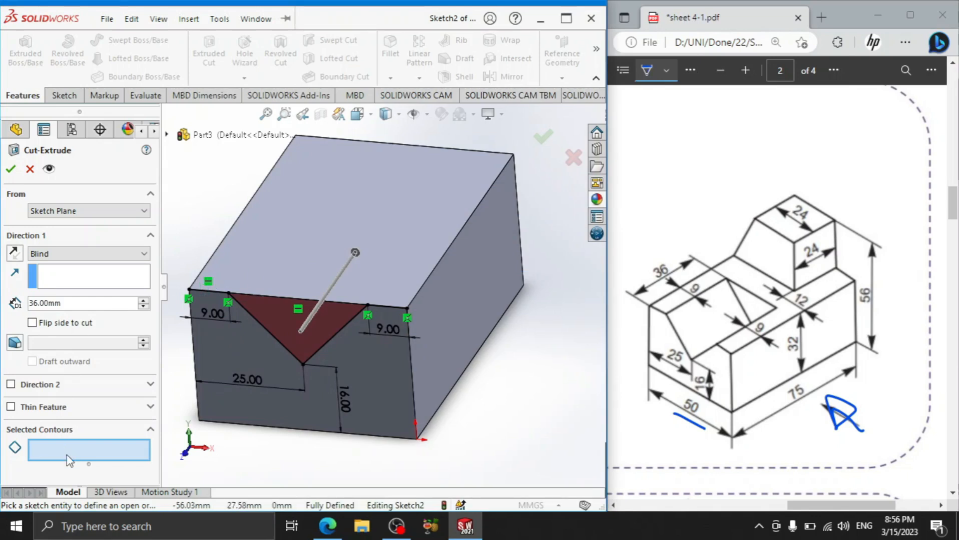
{"action": "left_click", "coordinate": [281, 320]}
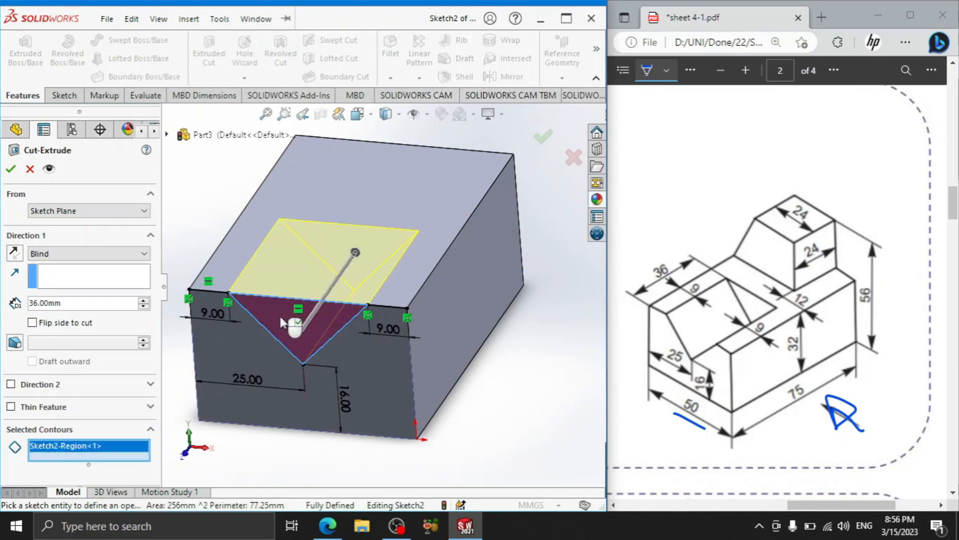
{"action": "left_click", "coordinate": [7, 170]}
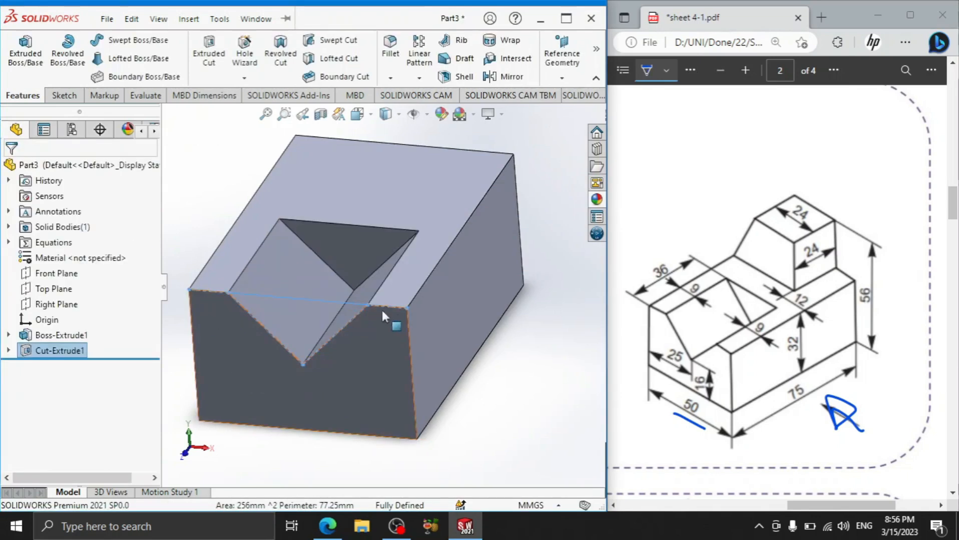
{"action": "left_click", "coordinate": [523, 327]}
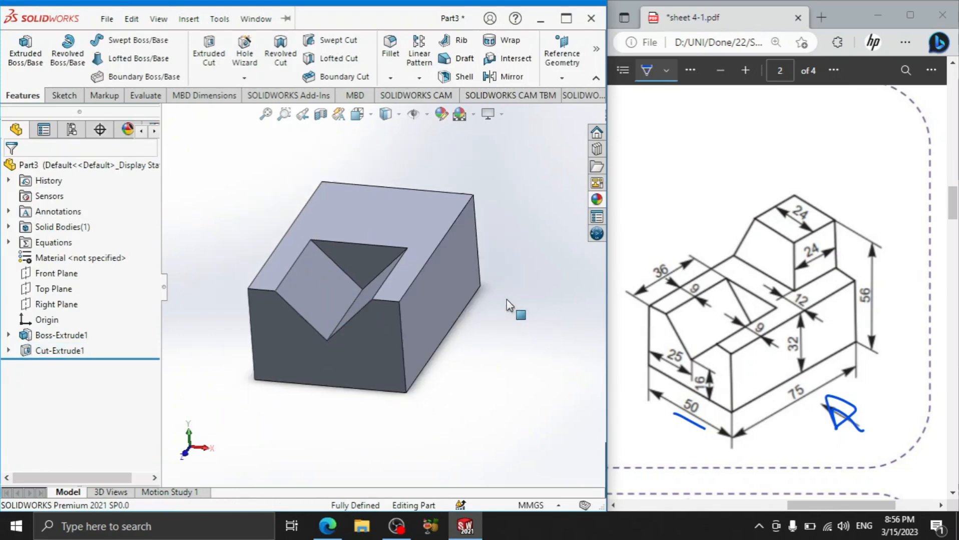
Start a sketch on the opposite end face and draw a 12 mm line along its top edge from the upper left corner.
{"action": "scroll", "coordinate": [504, 272], "scroll_direction": "down", "scroll_amount": 2}
{"action": "middle_click_drag", "start_coordinate": [519, 192], "coordinate": [444, 270]}
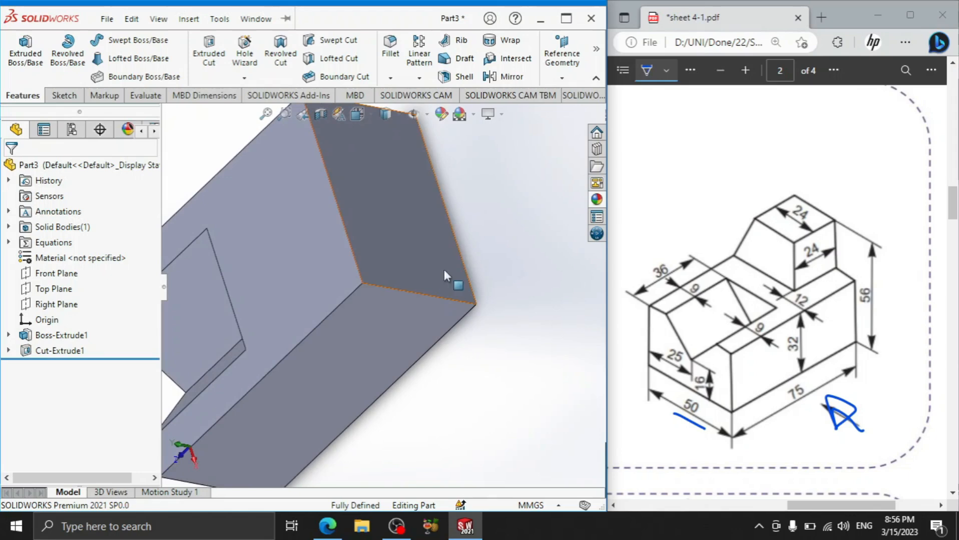
{"action": "left_click", "coordinate": [413, 229]}
{"action": "left_click", "coordinate": [455, 187]}
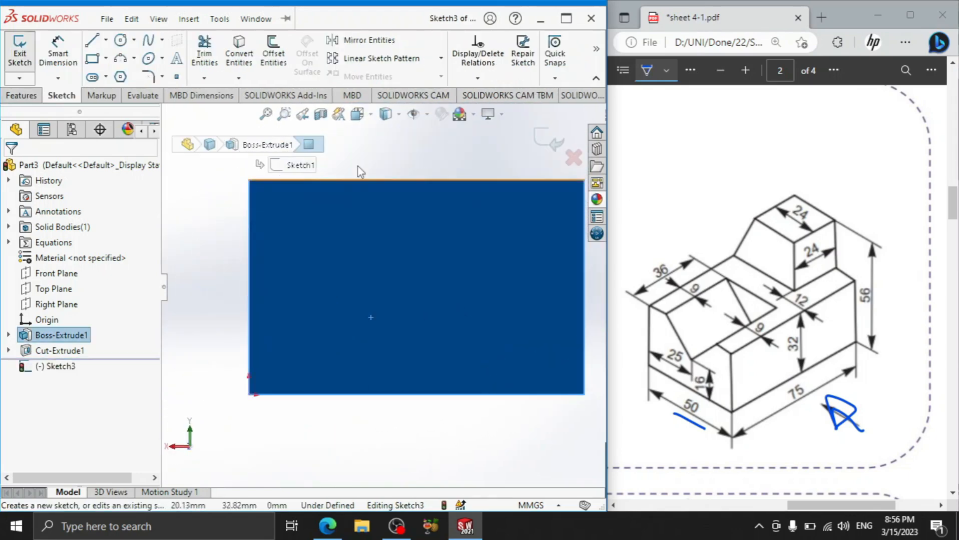
{"action": "left_click", "coordinate": [93, 41]}
{"action": "left_click", "coordinate": [251, 181]}
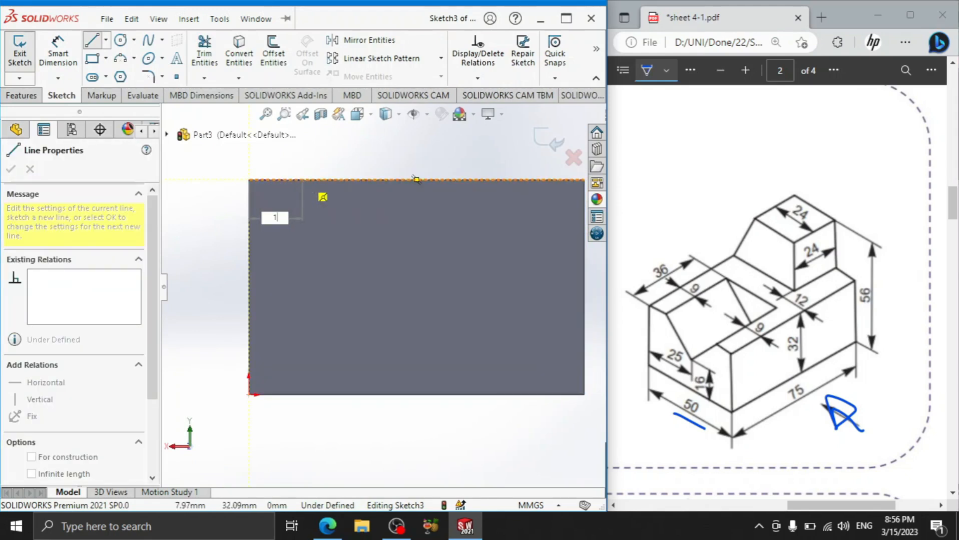
{"action": "key", "text": "Return"}
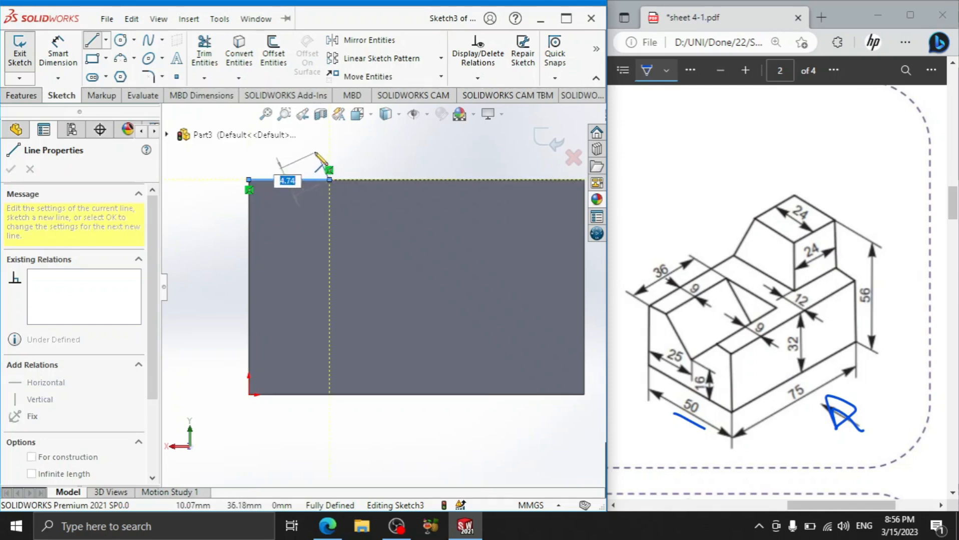
Mark the 56 and 32 heights on the PDF drawing and sketch a vertical line about 25 mm up from the 12 mm line's end.
{"action": "scroll", "coordinate": [331, 143], "scroll_direction": "up", "scroll_amount": 1}
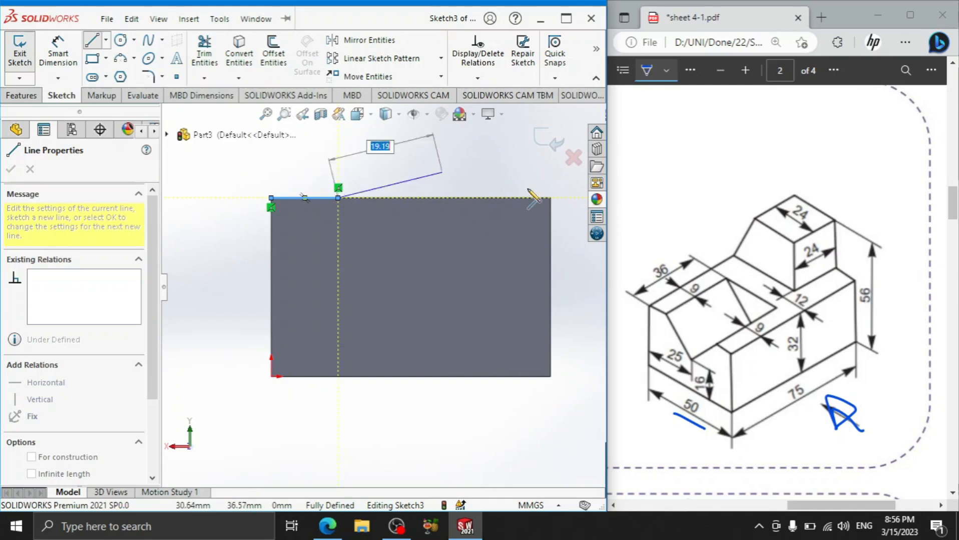
{"action": "left_click_drag", "start_coordinate": [886, 273], "coordinate": [882, 318]}
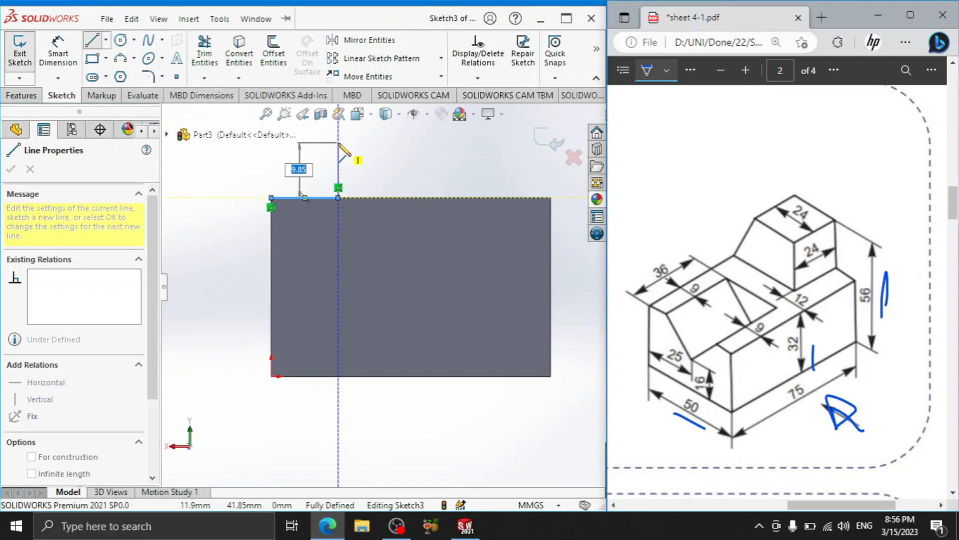
{"action": "scroll", "coordinate": [339, 145], "scroll_direction": "up", "scroll_amount": 3}
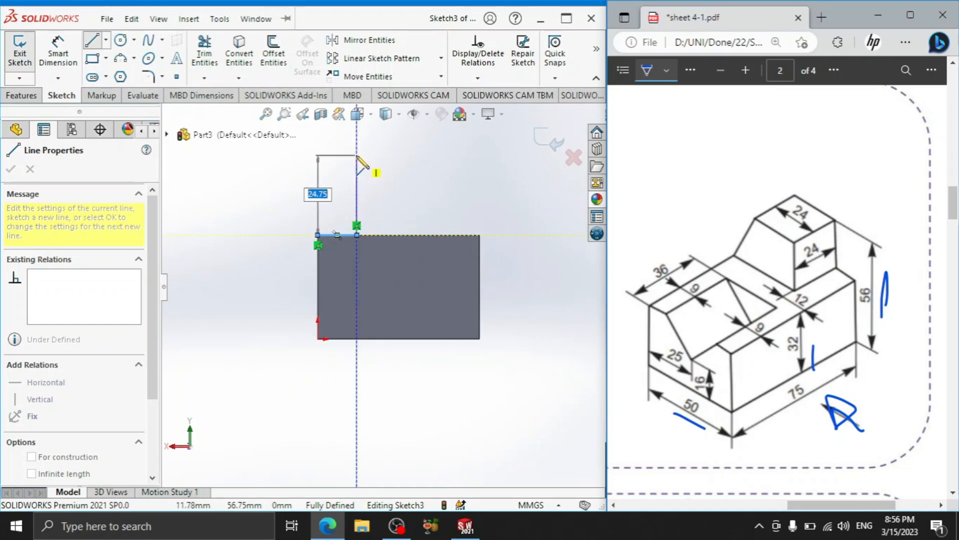
{"action": "left_click", "coordinate": [356, 156]}
{"action": "right_click", "coordinate": [289, 197]}
{"action": "left_click", "coordinate": [295, 204]}
Dimension the vertical line's upper endpoint 56 mm above the block's bottom edge.
{"action": "left_click", "coordinate": [58, 46]}
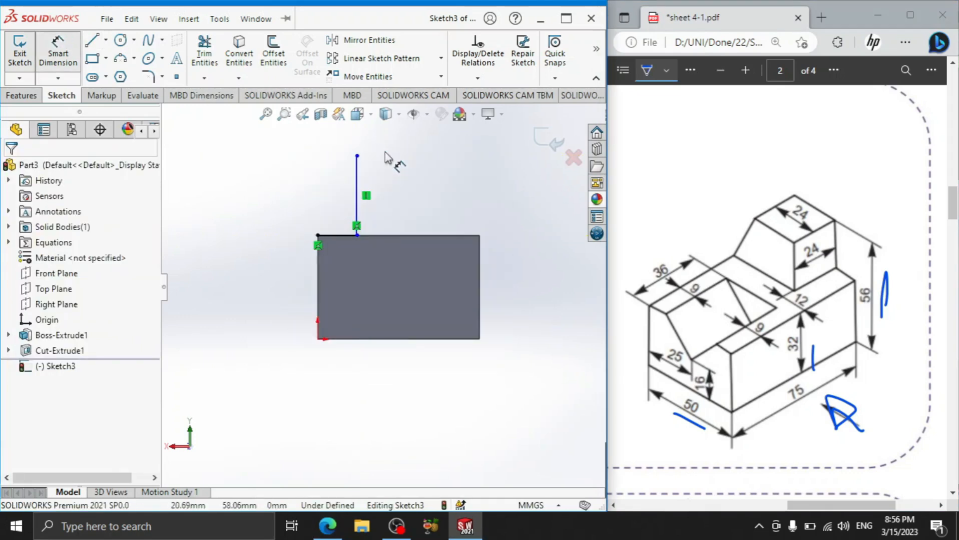
{"action": "left_click", "coordinate": [356, 156]}
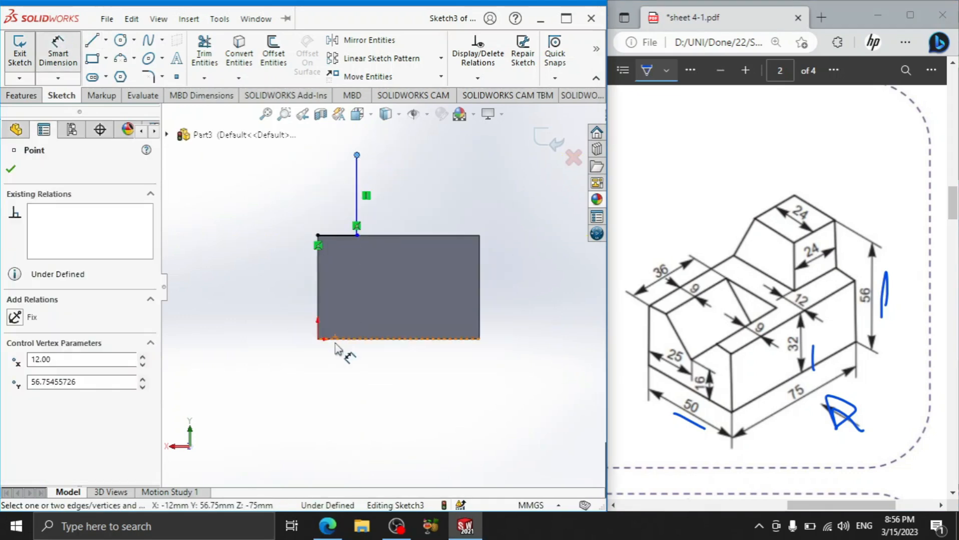
{"action": "left_click", "coordinate": [344, 339]}
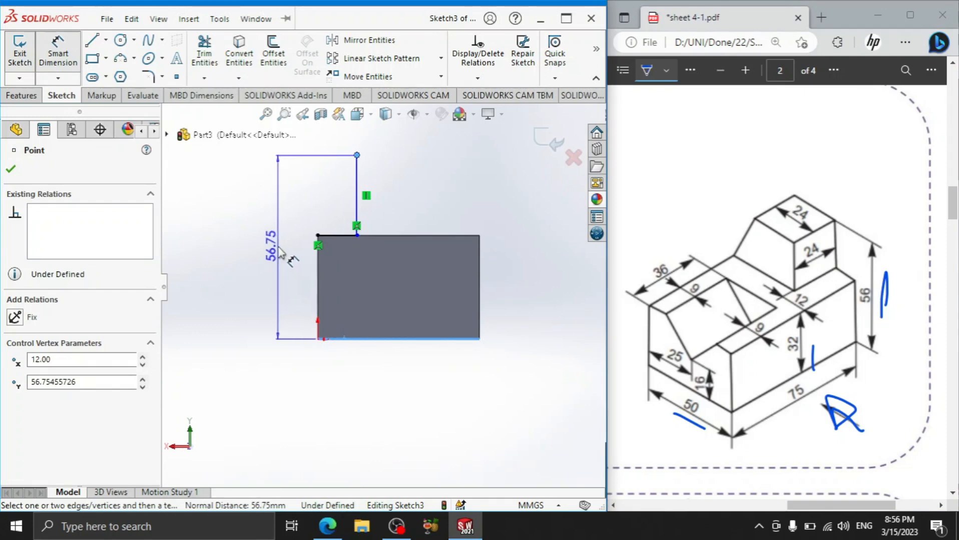
{"action": "left_click", "coordinate": [279, 248]}
{"action": "type", "text": "56"}
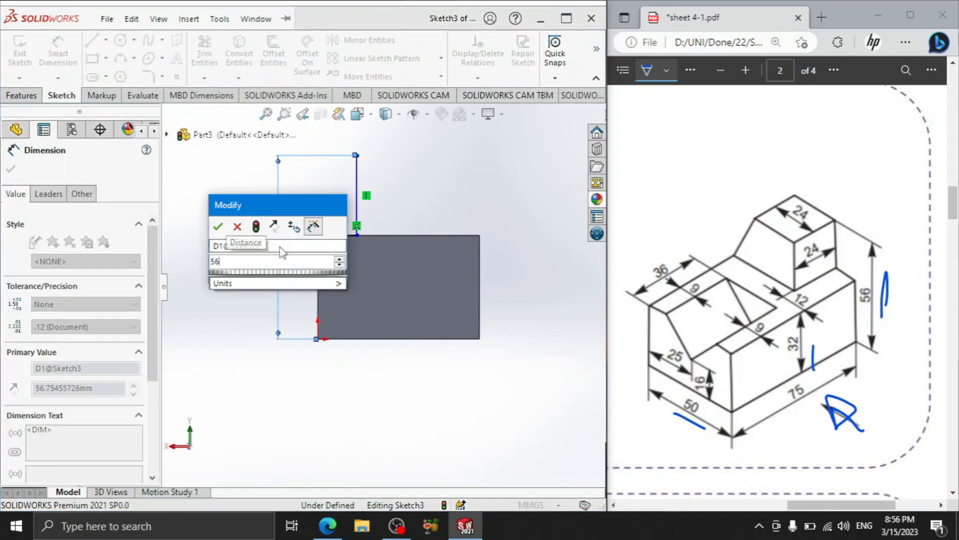
{"action": "key", "text": "Return"}
Close the raised block's profile with a 24 mm horizontal top line, a sloped line to the base's far upper corner, and a bottom line.
{"action": "left_click", "coordinate": [92, 41]}
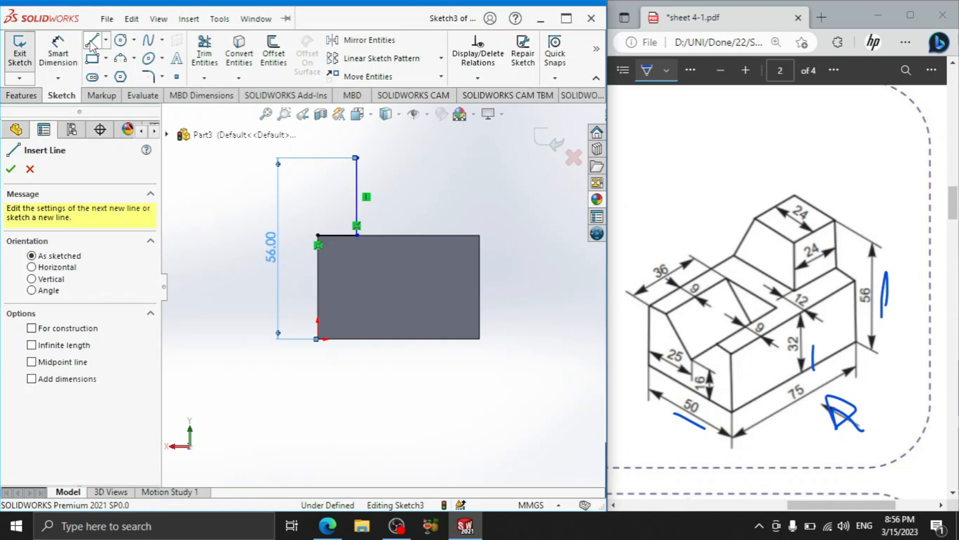
{"action": "left_click", "coordinate": [356, 159]}
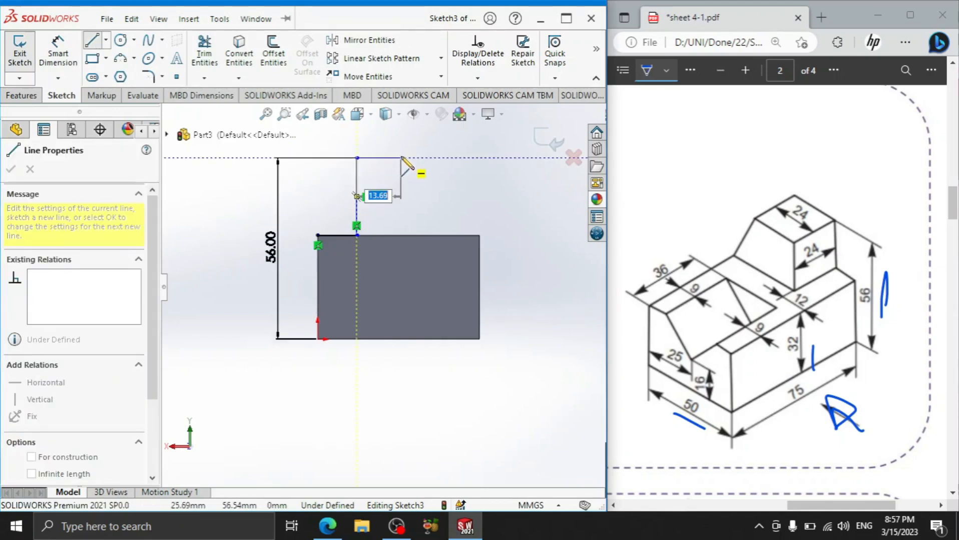
{"action": "key", "text": "Return"}
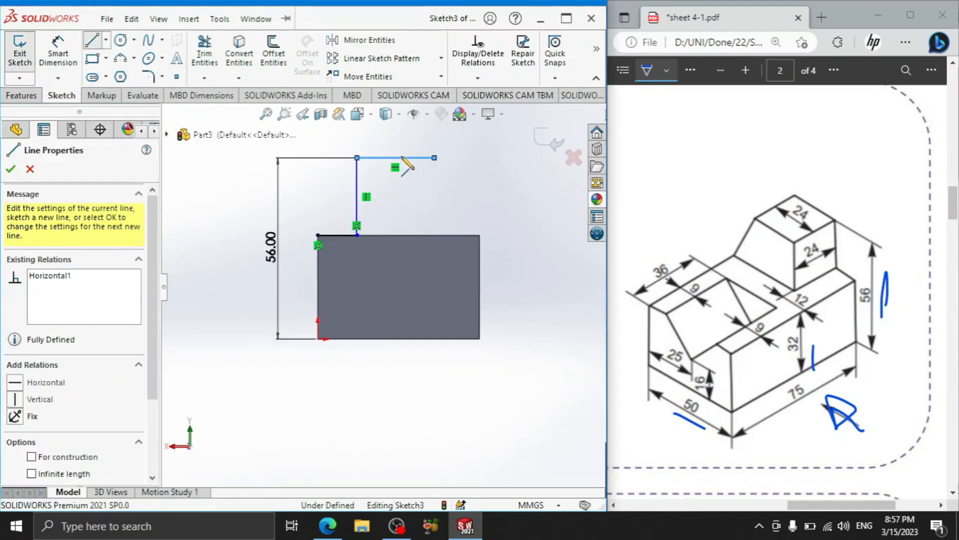
{"action": "left_click", "coordinate": [479, 236]}
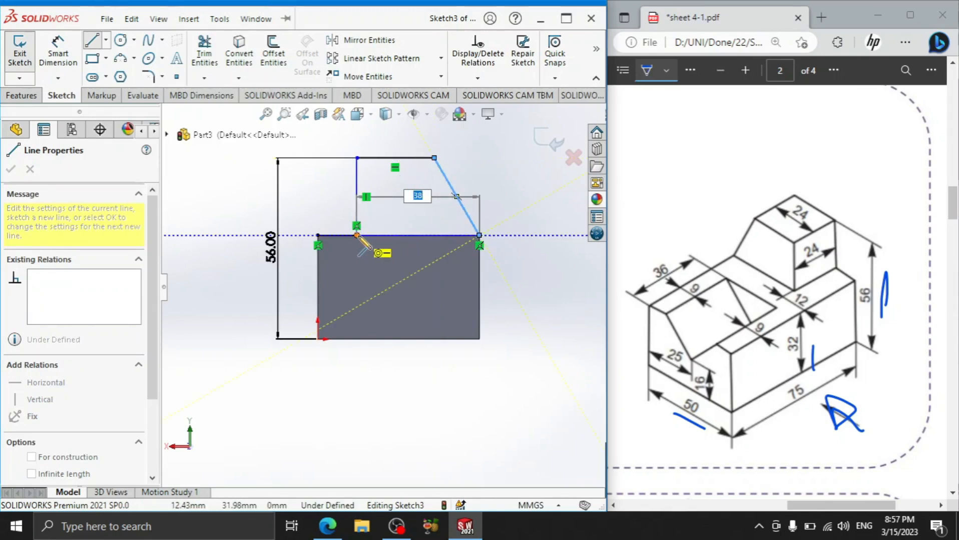
{"action": "left_click", "coordinate": [356, 235]}
{"action": "right_click", "coordinate": [511, 176]}
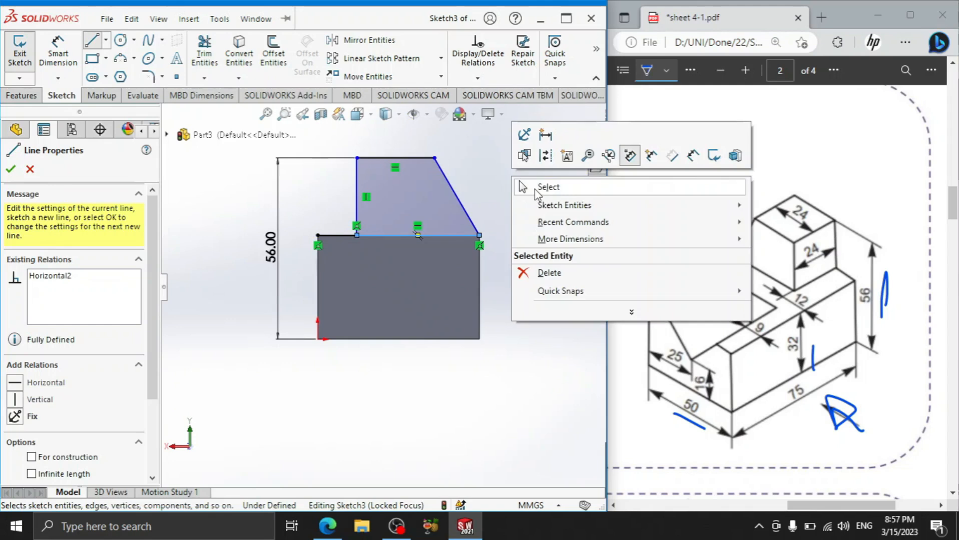
{"action": "left_click", "coordinate": [535, 189]}
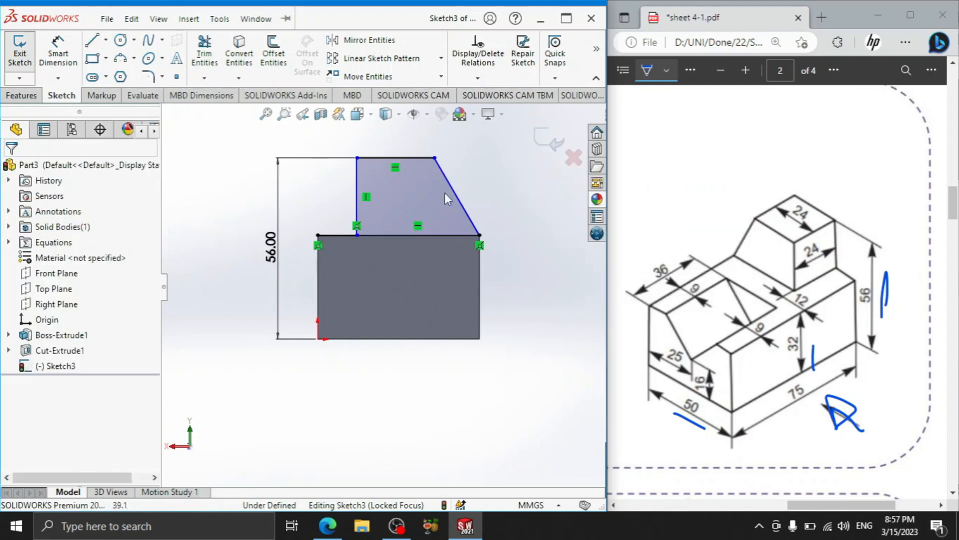
Trim away the 12 mm line and extrude the closed profile 24 mm blind in the reversed direction, merged with the base block.
{"action": "left_click", "coordinate": [205, 54]}
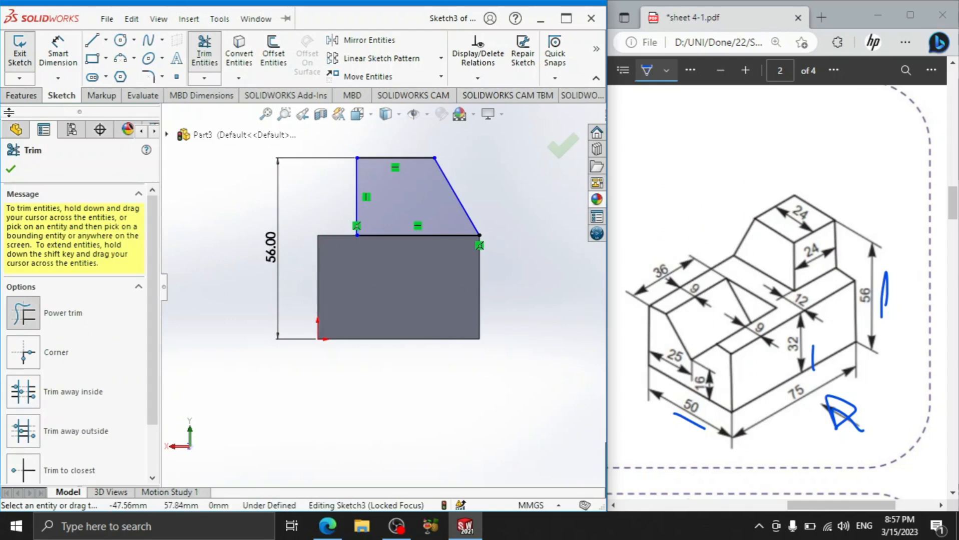
{"action": "left_click", "coordinate": [22, 95]}
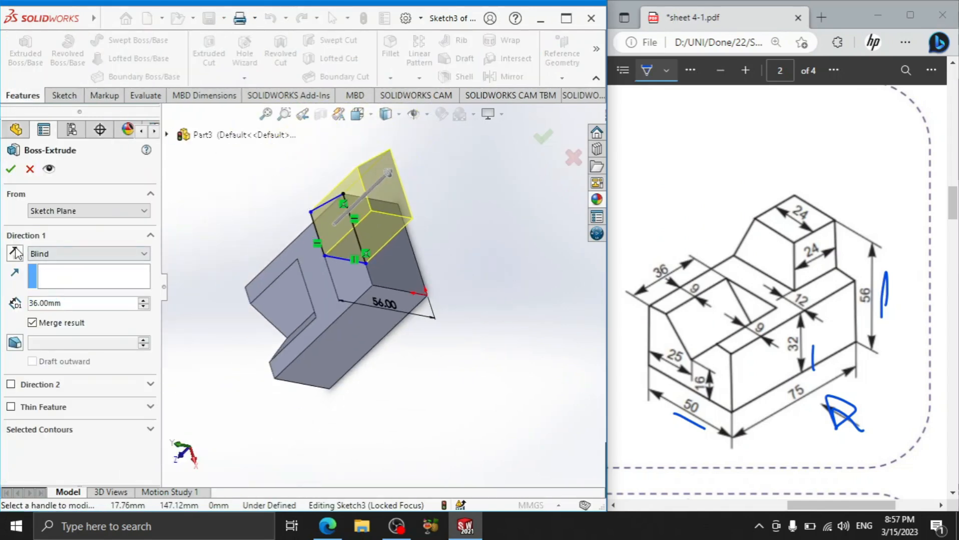
{"action": "left_click", "coordinate": [15, 254]}
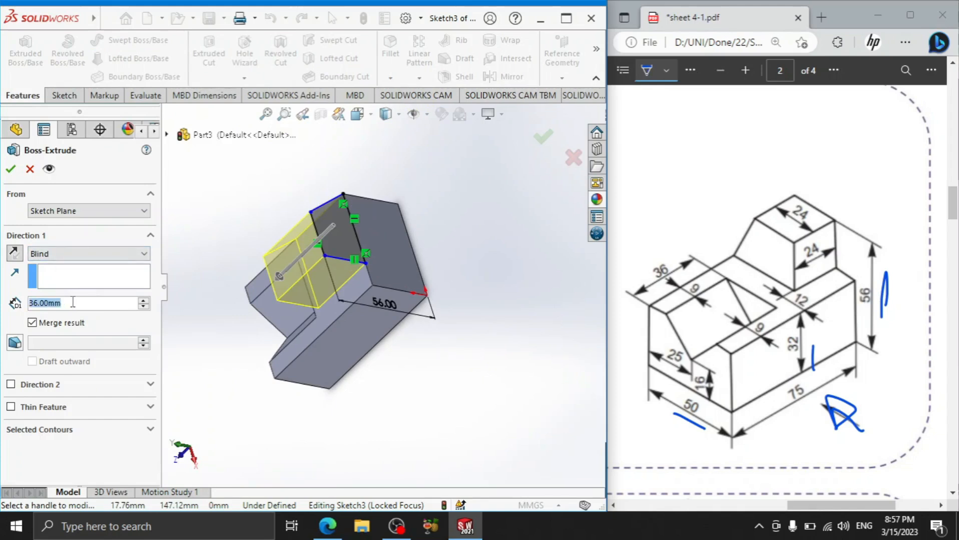
{"action": "type", "text": "24"}
{"action": "key", "text": "Return"}
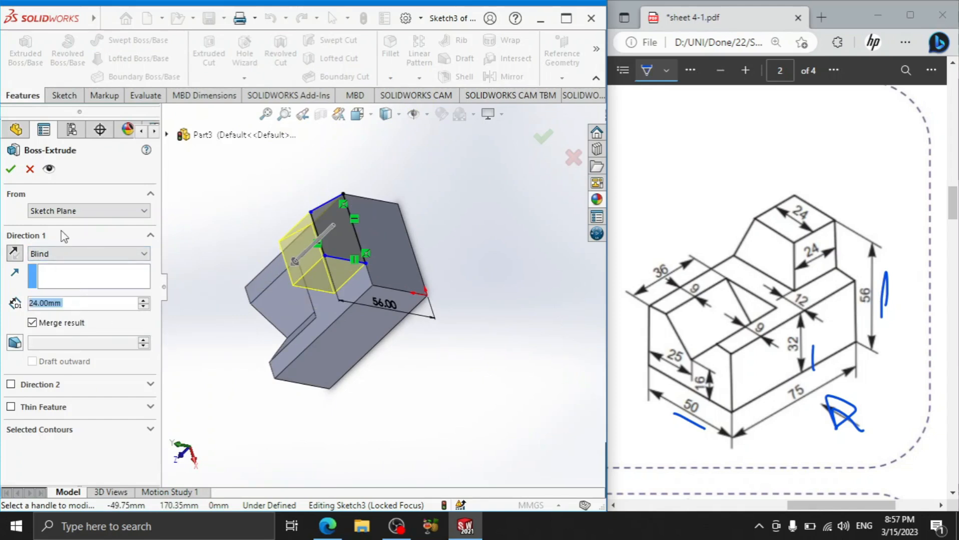
{"action": "left_click", "coordinate": [11, 169]}
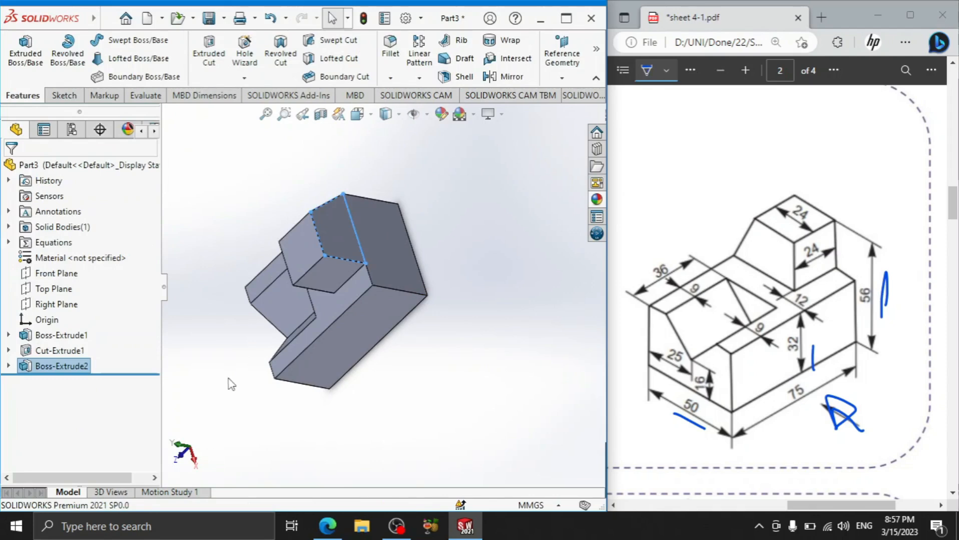
Show the finished part in the isometric orientation and maximize the modeling window.
{"action": "middle_click_drag", "start_coordinate": [236, 377], "coordinate": [332, 284]}
{"action": "key", "text": "space"}
{"action": "left_click", "coordinate": [359, 285]}
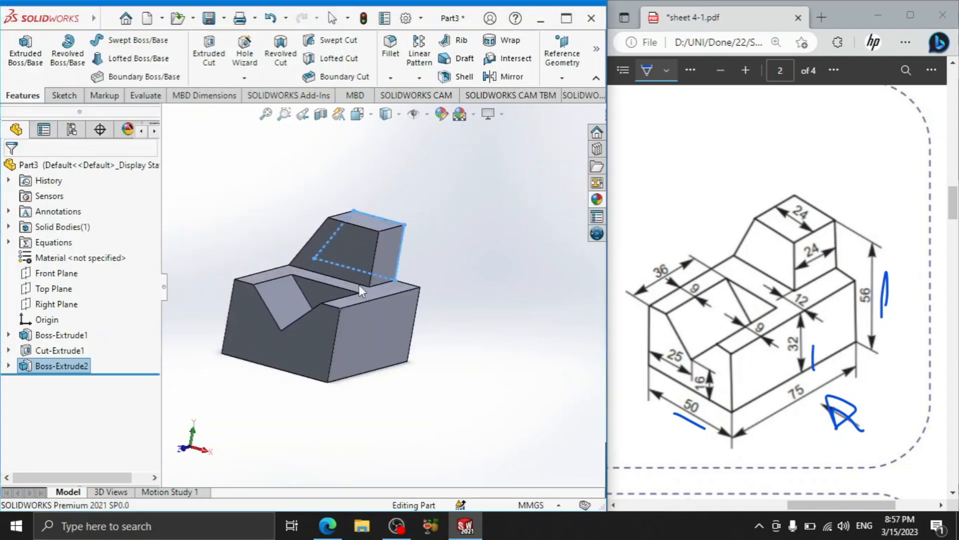
{"action": "key", "text": "space"}
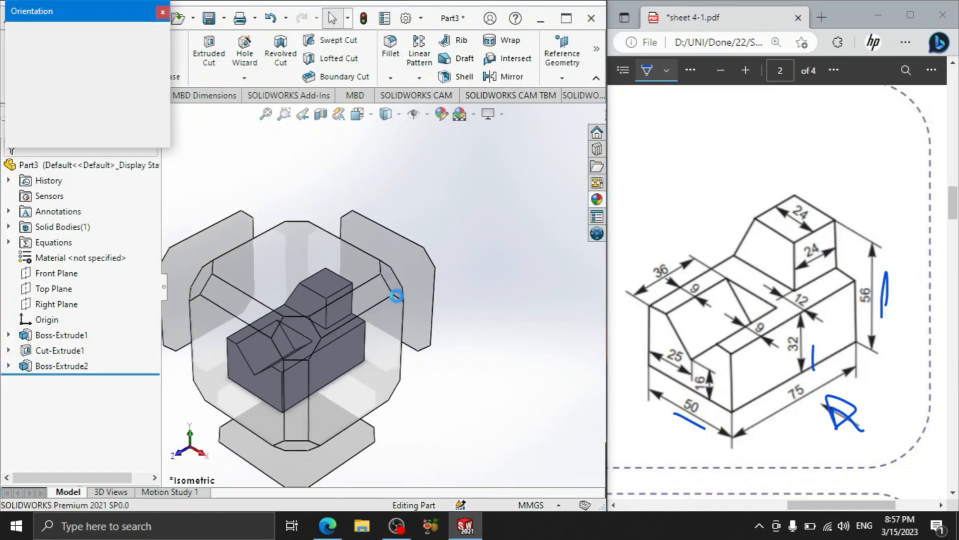
{"action": "left_click", "coordinate": [494, 224]}
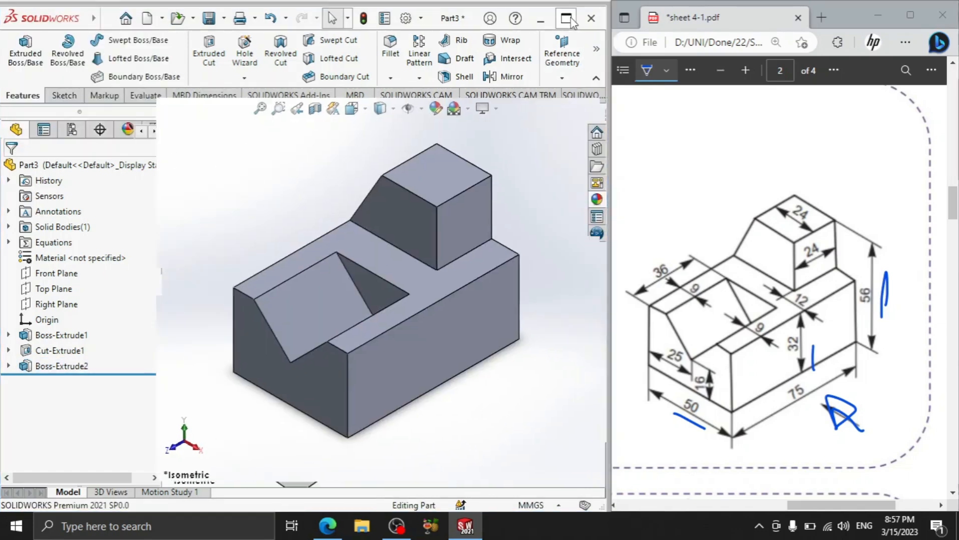
{"action": "left_click", "coordinate": [566, 18]}
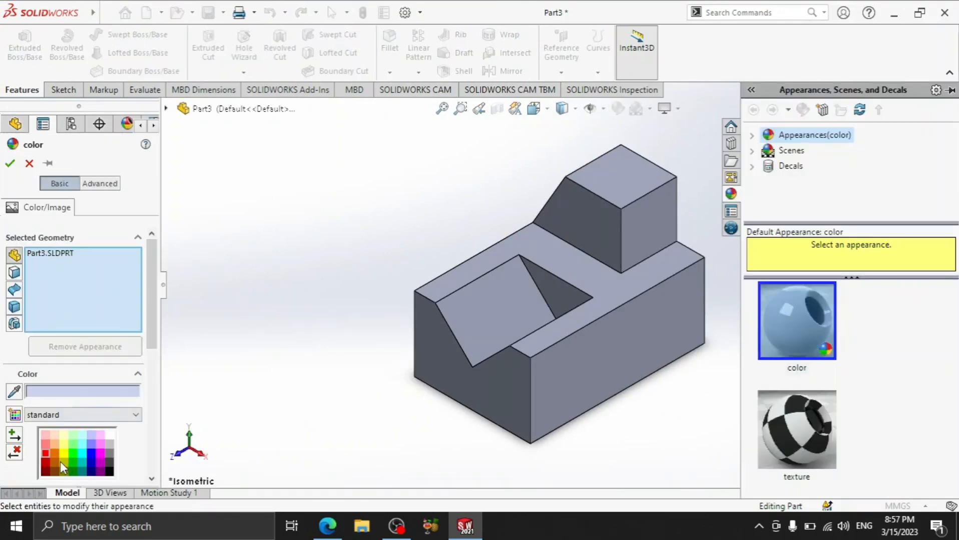
Color the whole part light green with RGB values 127, 255, 111.
{"action": "left_click", "coordinate": [54, 453]}
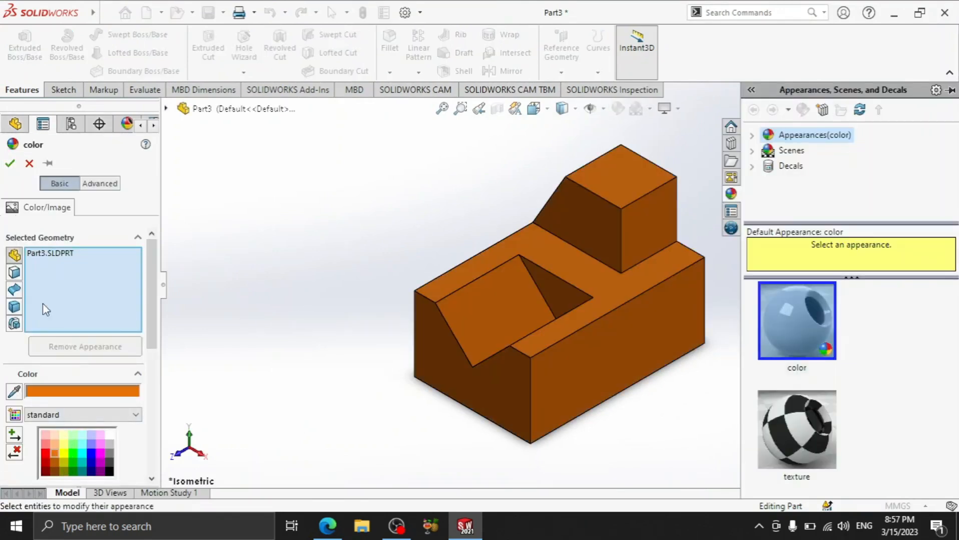
{"action": "scroll", "coordinate": [65, 446], "scroll_direction": "down", "scroll_amount": 4}
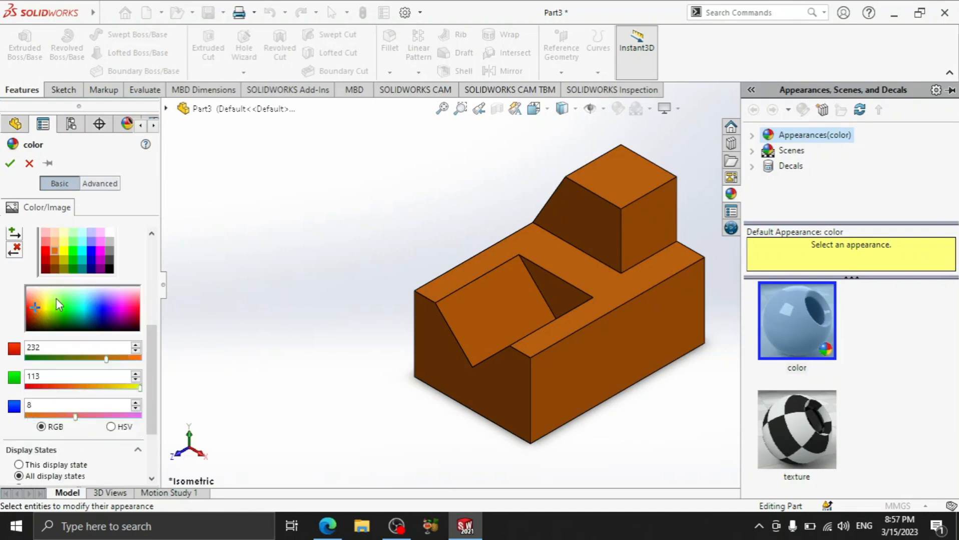
{"action": "left_click", "coordinate": [61, 299]}
{"action": "left_click", "coordinate": [10, 163]}
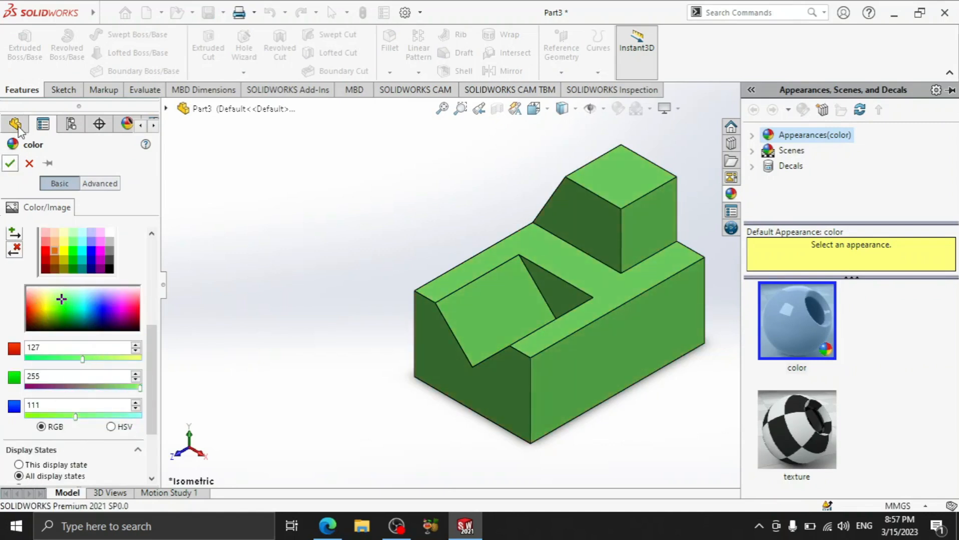
{"action": "scroll", "coordinate": [658, 258], "scroll_direction": "up", "scroll_amount": 2}
{"action": "left_click", "coordinate": [705, 233]}
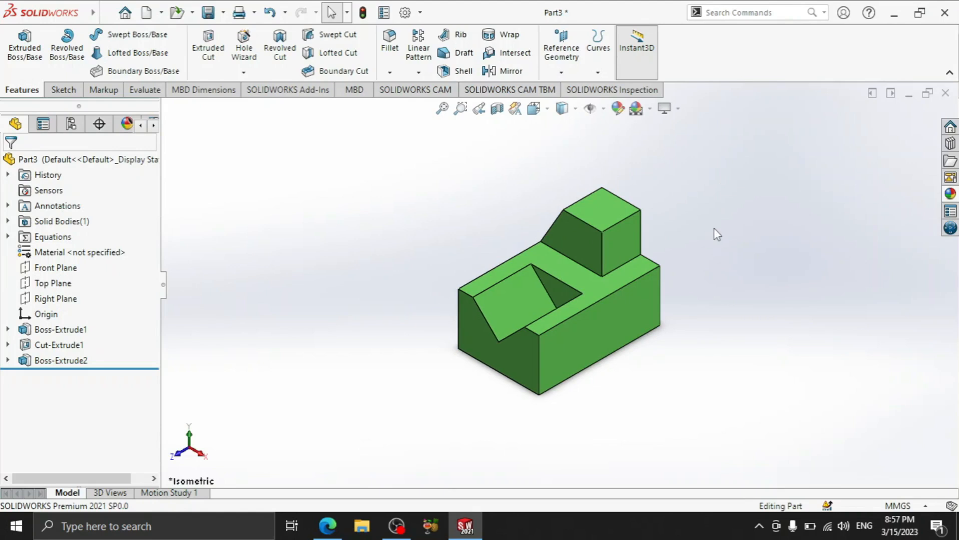
Examine the green part's V-groove and raised block from different angles and distances, returning to the isometric orientation.
{"action": "scroll", "coordinate": [708, 247], "scroll_direction": "down", "scroll_amount": 2}
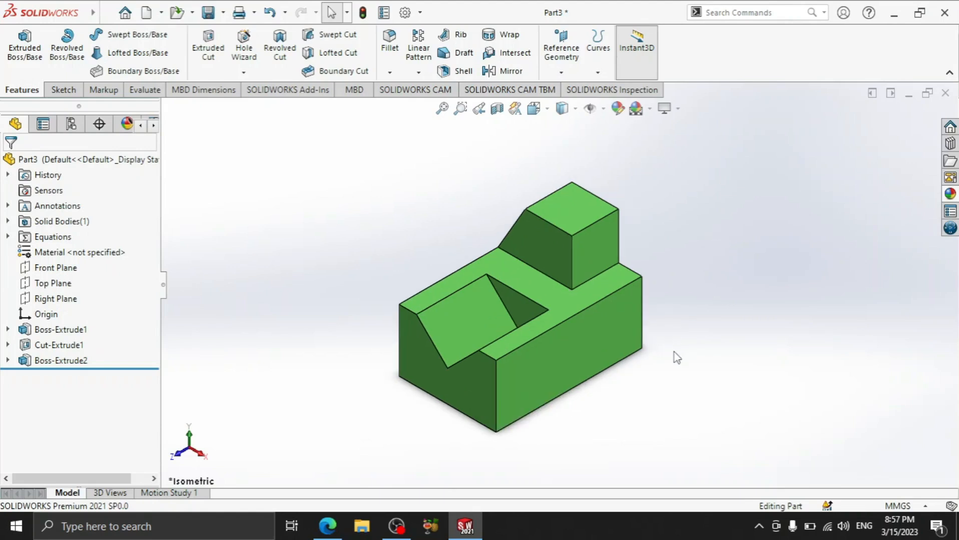
{"action": "scroll", "coordinate": [682, 355], "scroll_direction": "down", "scroll_amount": 2}
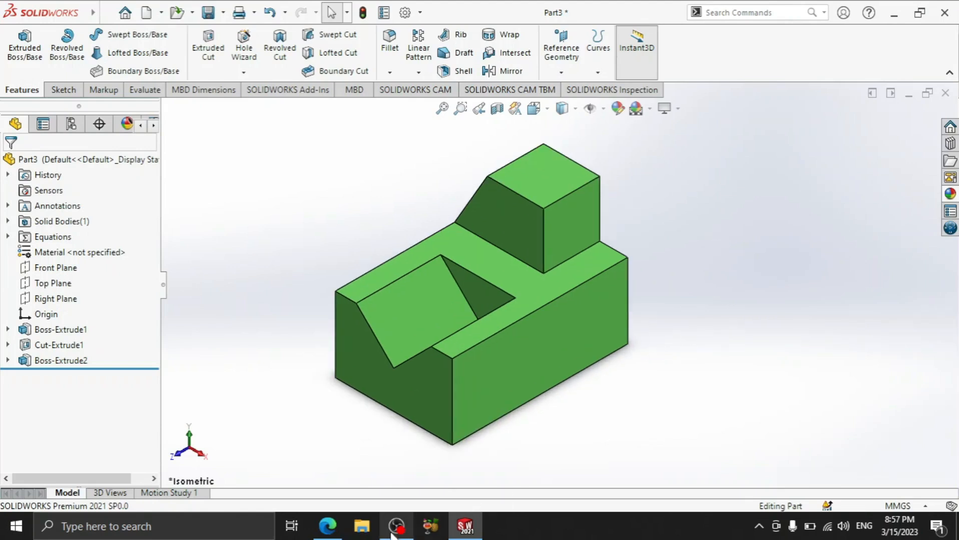
{"action": "scroll", "coordinate": [529, 346], "scroll_direction": "up", "scroll_amount": 3}
{"action": "scroll", "coordinate": [559, 228], "scroll_direction": "down", "scroll_amount": 3}
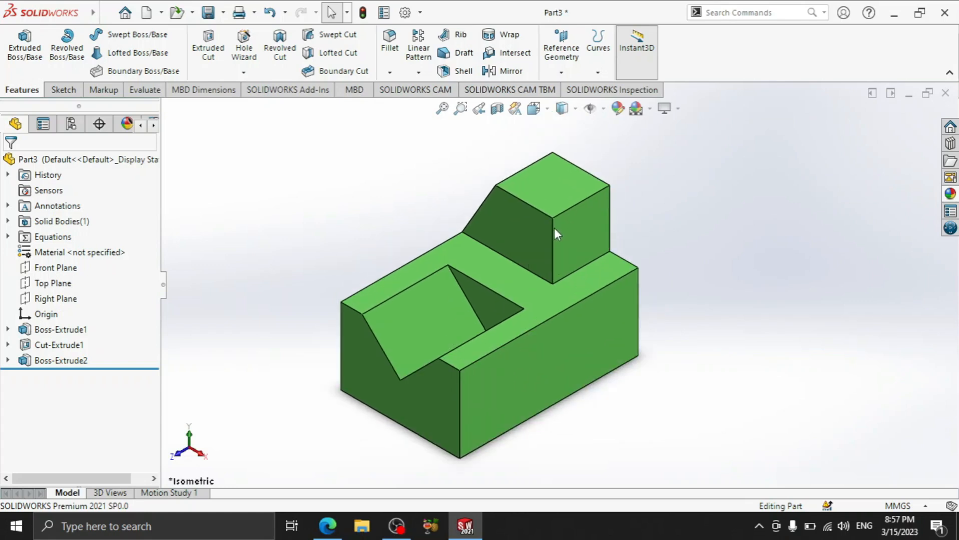
{"action": "middle_click_drag", "start_coordinate": [492, 265], "coordinate": [478, 205]}
{"action": "key", "text": "space"}
{"action": "left_click", "coordinate": [418, 333]}
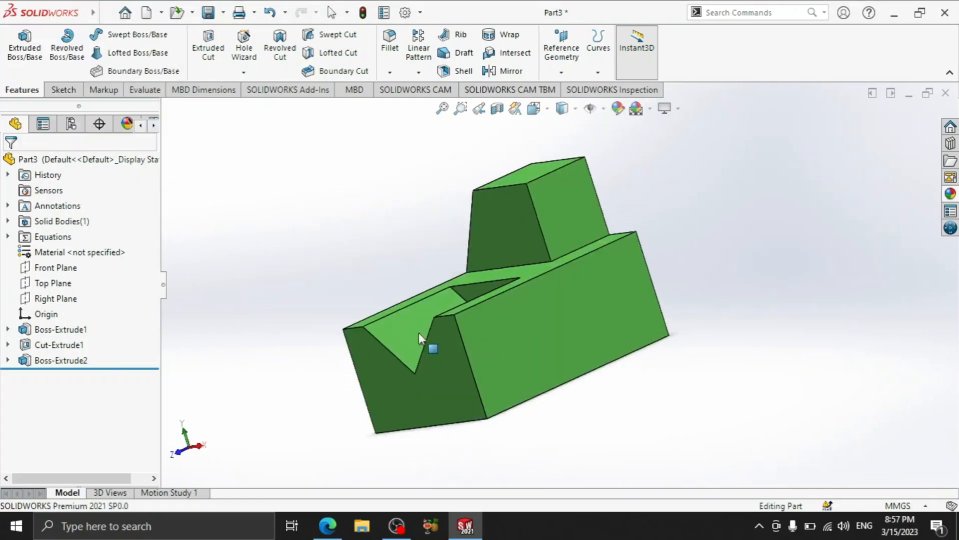
{"action": "key", "text": "space"}
{"action": "left_click", "coordinate": [433, 244]}
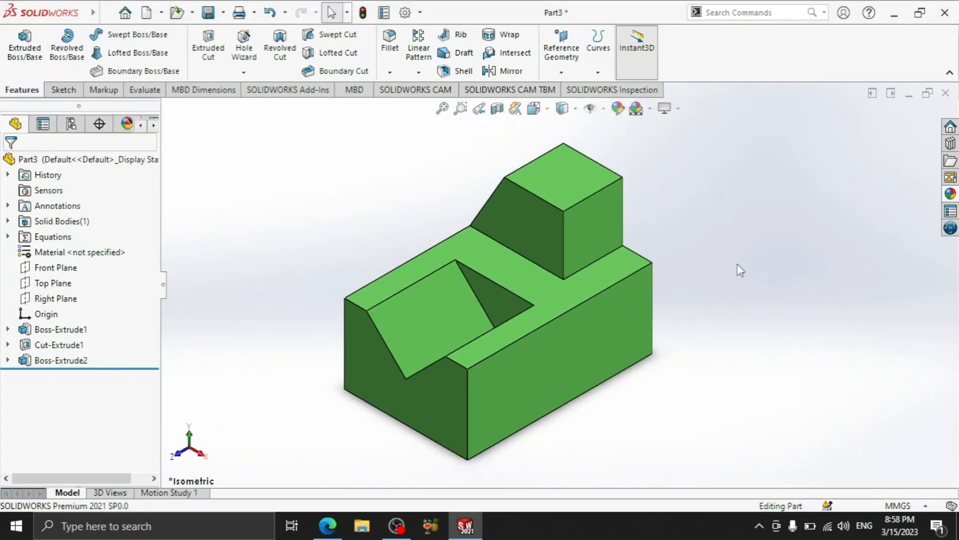
{"action": "right_click", "coordinate": [712, 242]}
{"action": "left_click", "coordinate": [735, 321]}
{"action": "left_click_drag", "start_coordinate": [627, 315], "coordinate": [385, 285]}
{"action": "scroll", "coordinate": [447, 291], "scroll_direction": "down", "scroll_amount": 1}
{"action": "scroll", "coordinate": [447, 291], "scroll_direction": "up", "scroll_amount": 2}
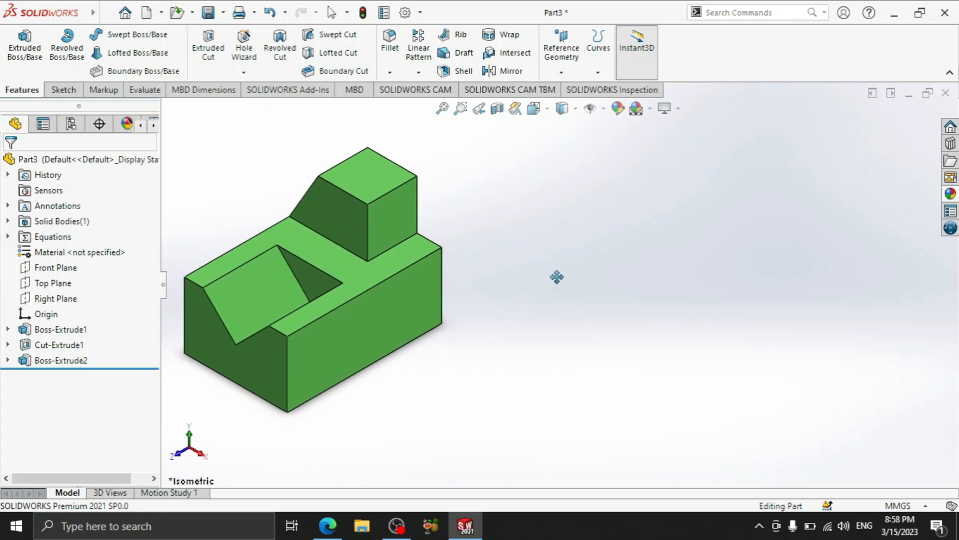